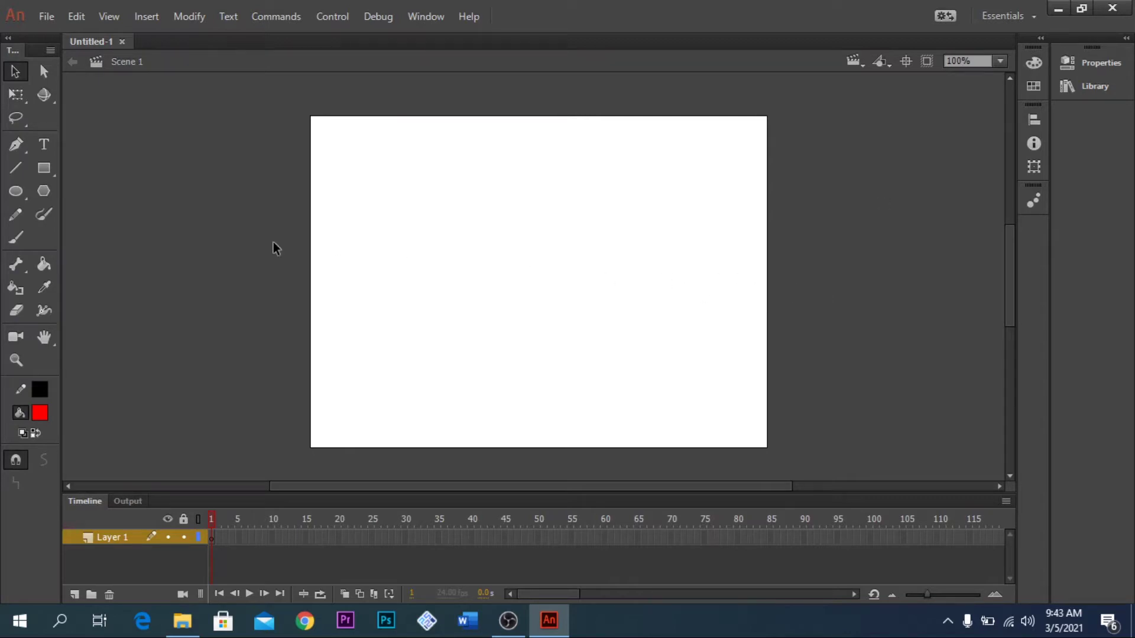
# Draw a small red-filled circle just left of the stage centre, then marquee-select it.
pyautogui.click(15, 191)
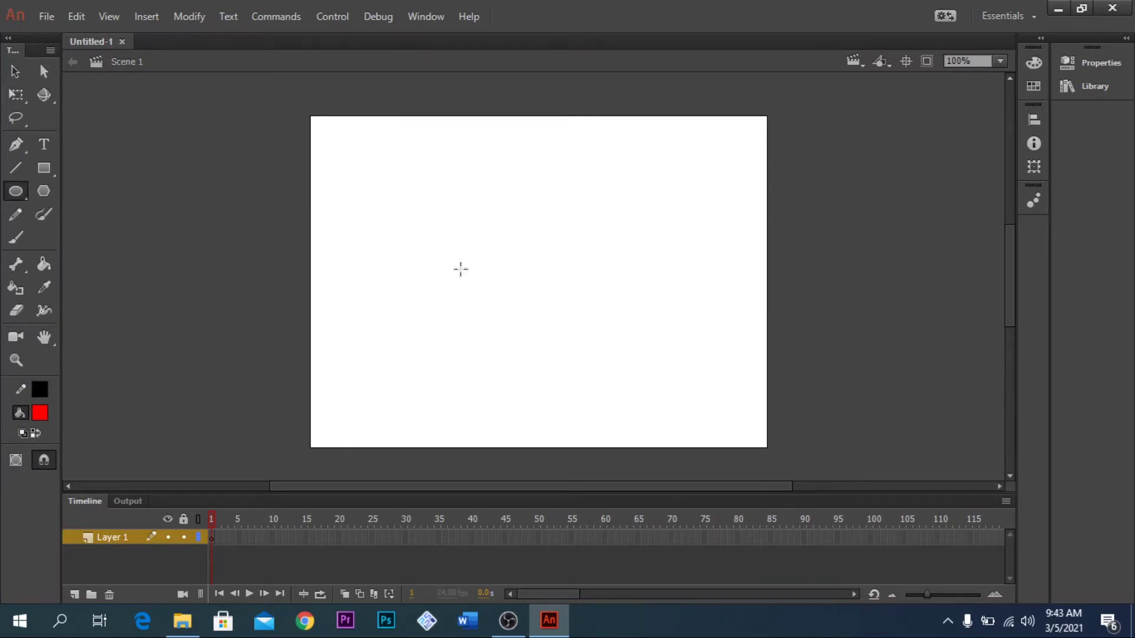
pyautogui.moveTo(461, 270); pyautogui.dragTo(508, 317)
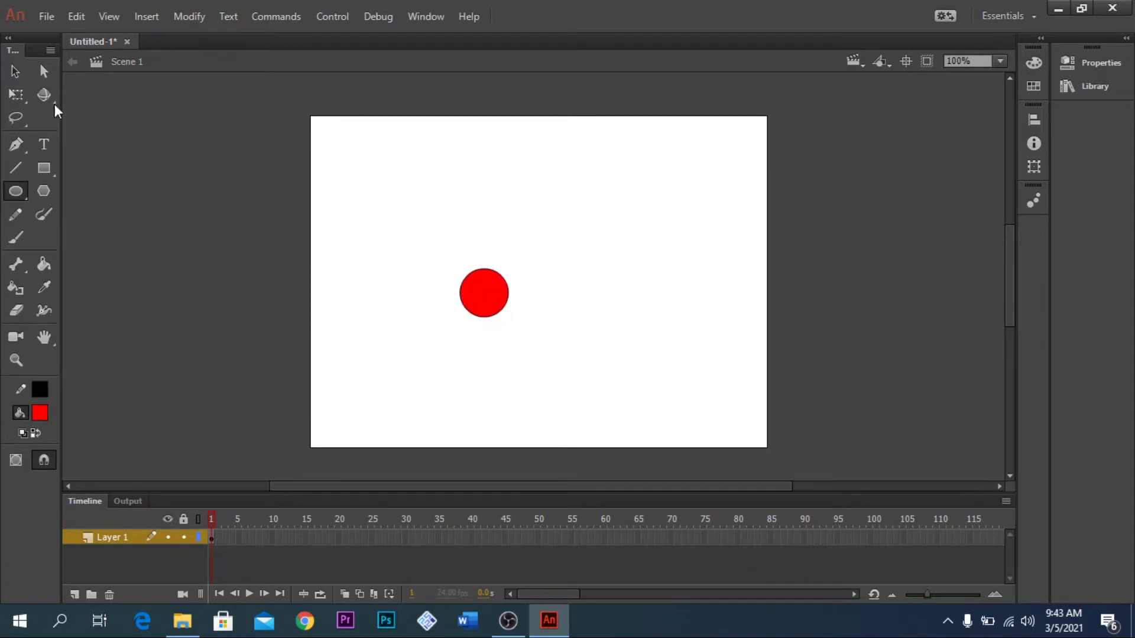
pyautogui.click(20, 74)
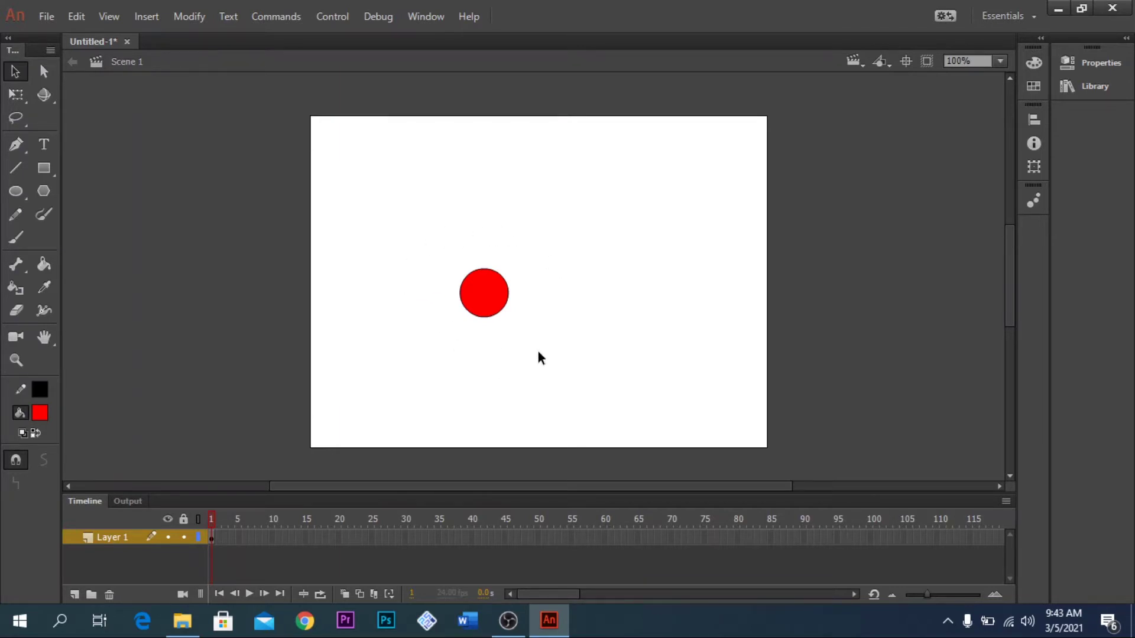
pyautogui.moveTo(441, 247); pyautogui.dragTo(527, 340)
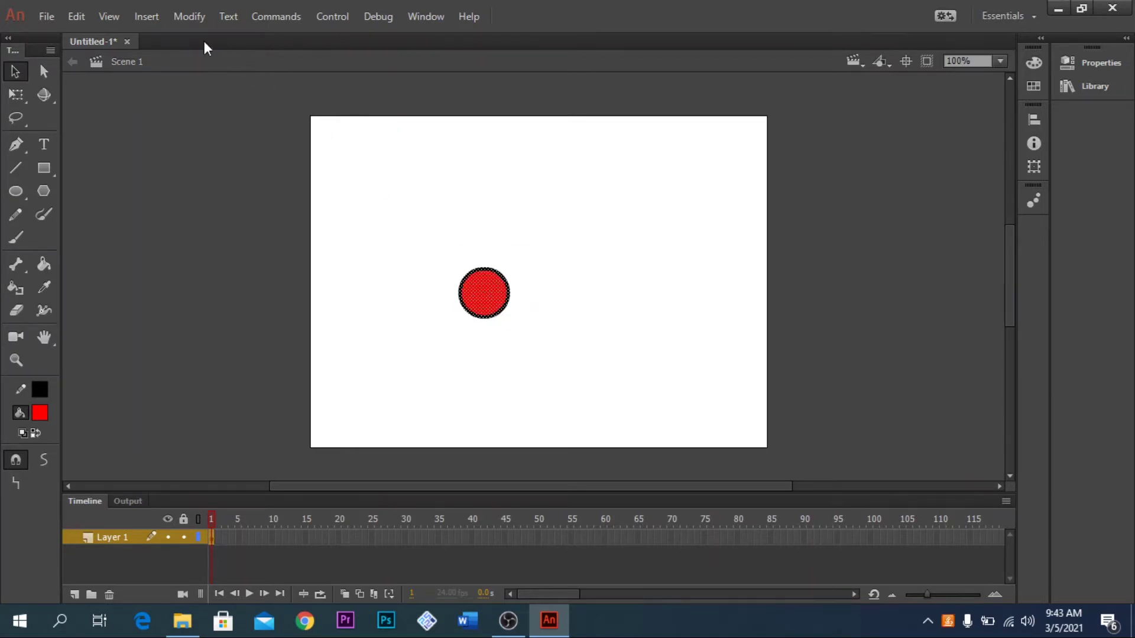
# Convert the red circle into a Movie Clip symbol named Symbol 1, then deselect it.
pyautogui.click(194, 23)
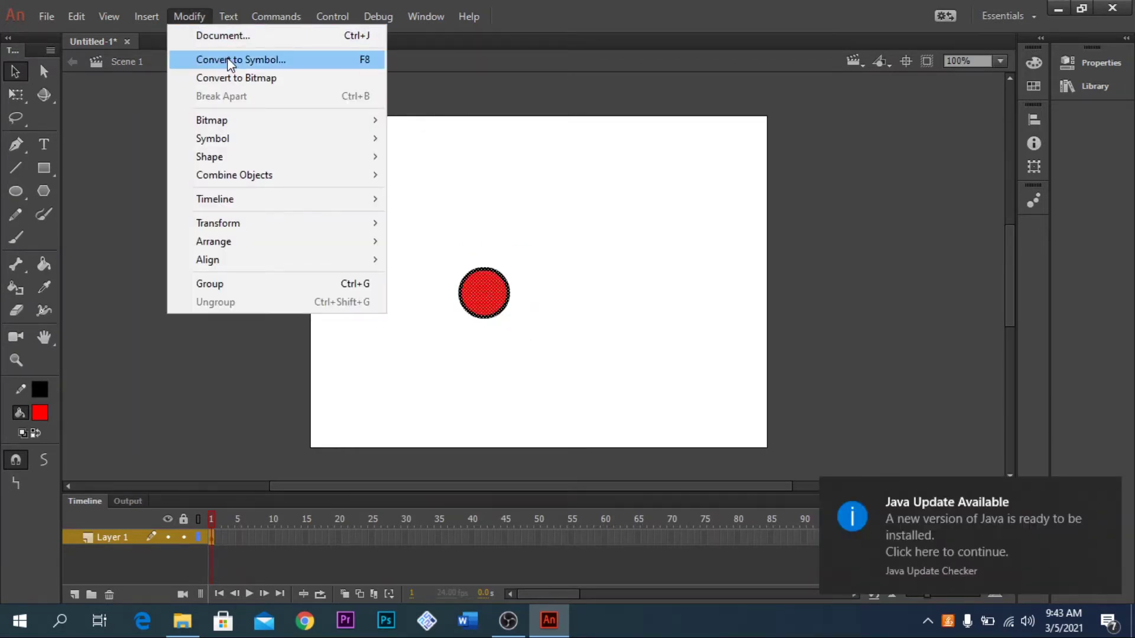
pyautogui.click(320, 61)
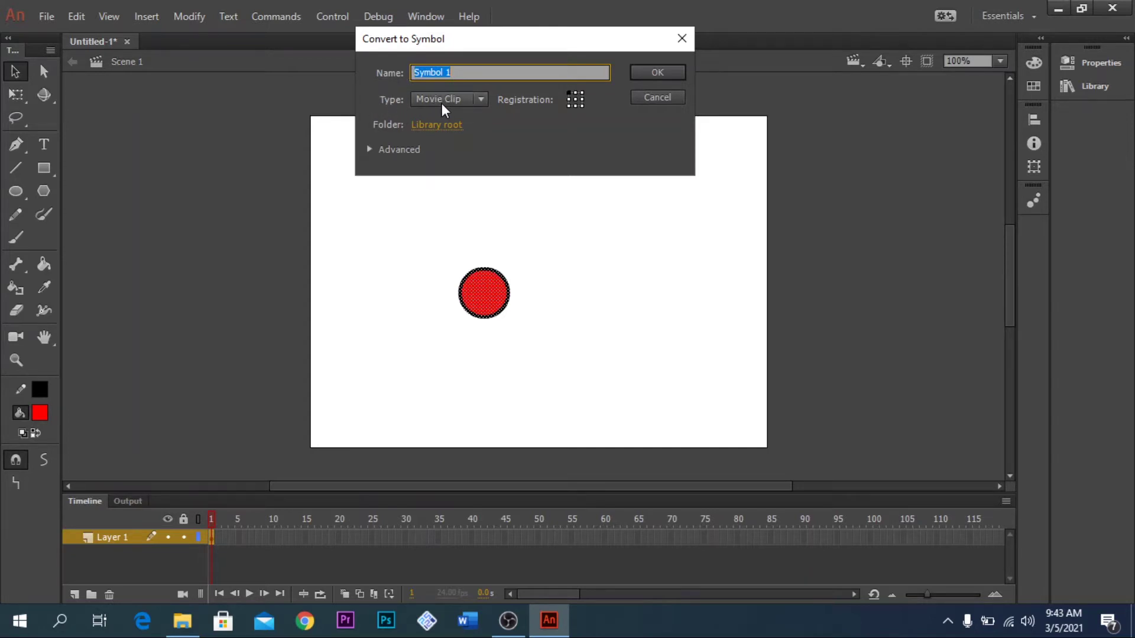
pyautogui.click(654, 77)
pyautogui.click(584, 299)
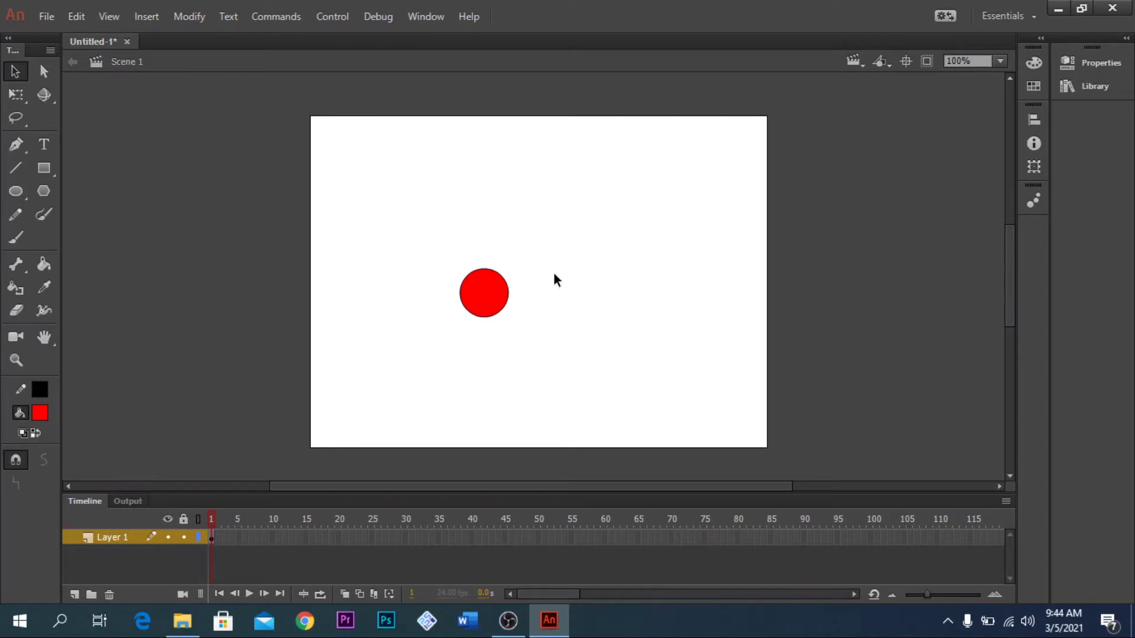
# Select the Symbol 1 circle instance on the stage.
pyautogui.click(488, 302)
# Inside Symbol 1, add a keyframe at frame 2 holding the circle.
pyautogui.doubleClick(499, 292)
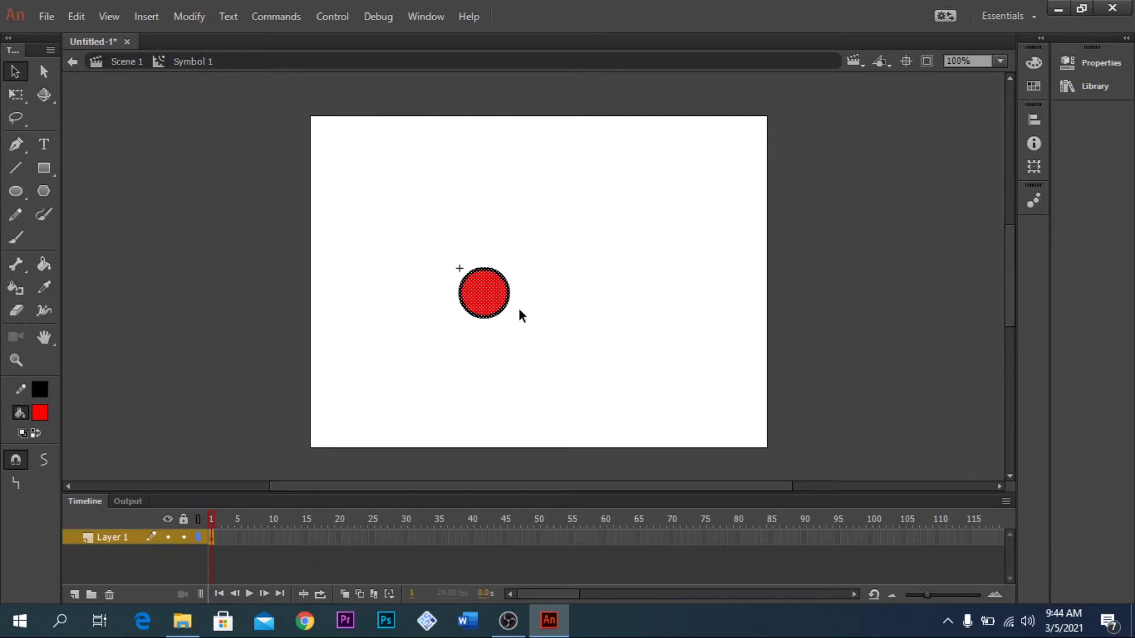
pyautogui.click(218, 542)
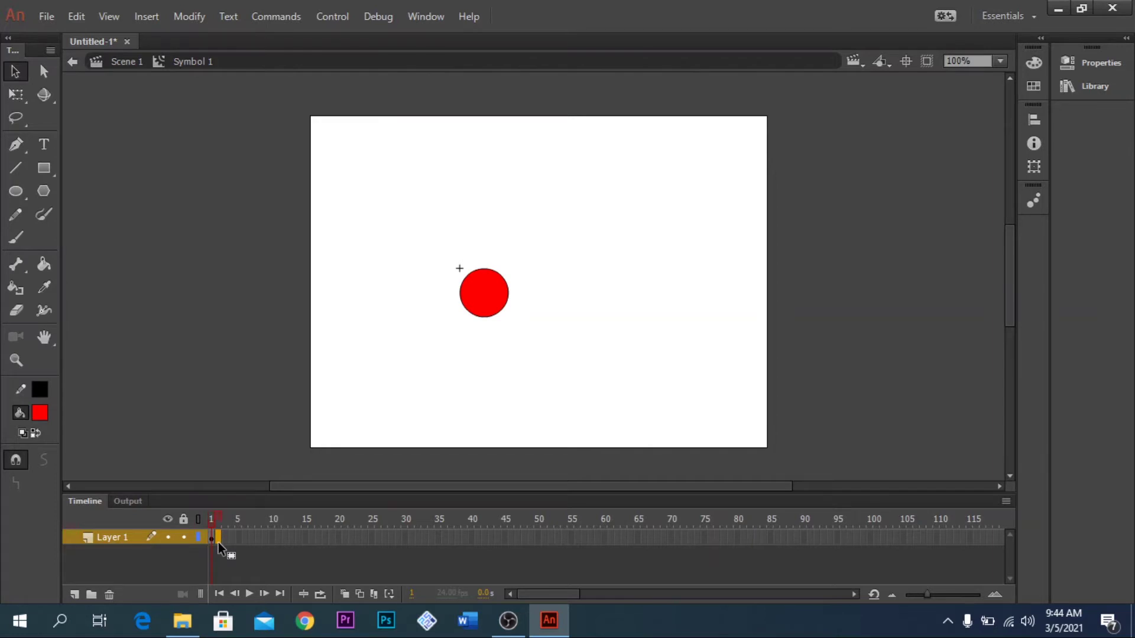
pyautogui.press('F6')
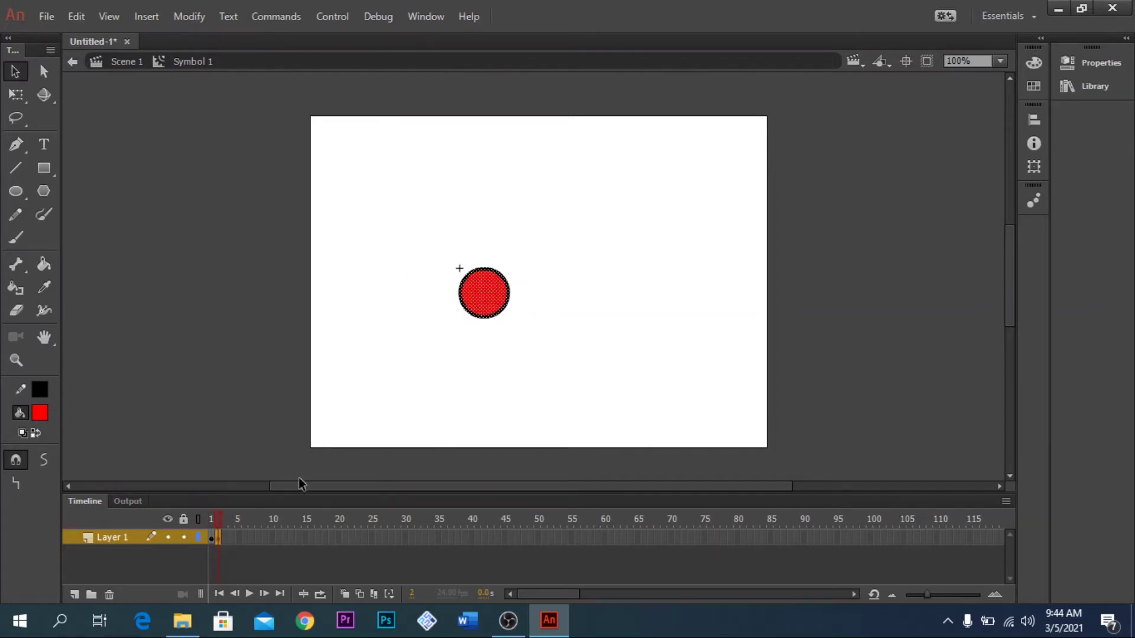
# Make the frame-2 circle yellow (#FFFF00) and scrub to preview the red-yellow alternation.
pyautogui.click(219, 522)
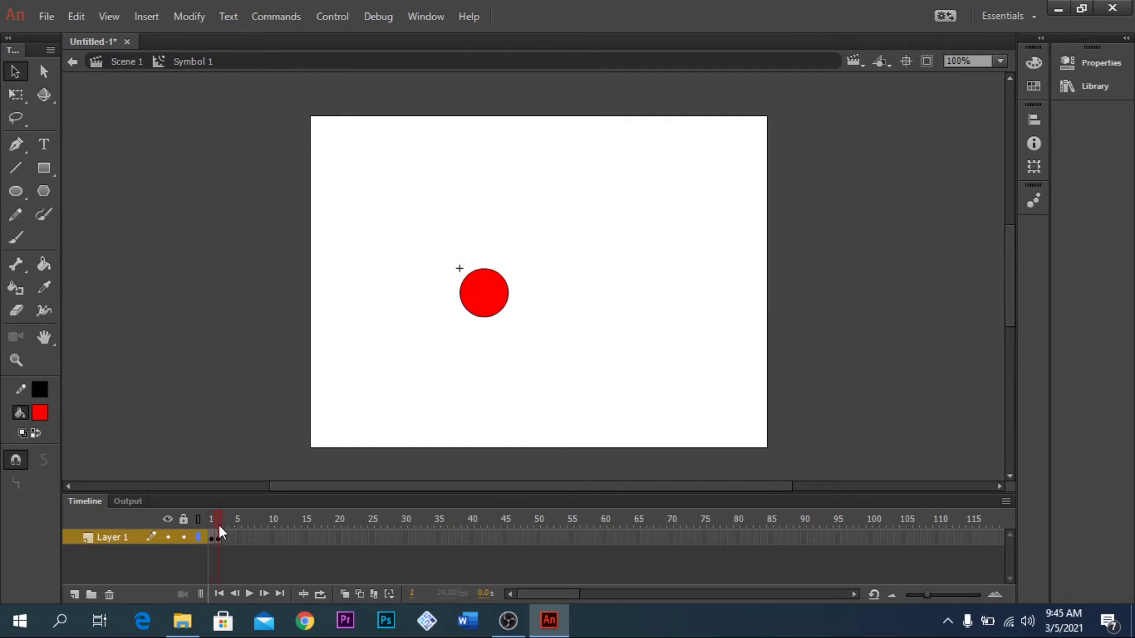
pyautogui.click(488, 299)
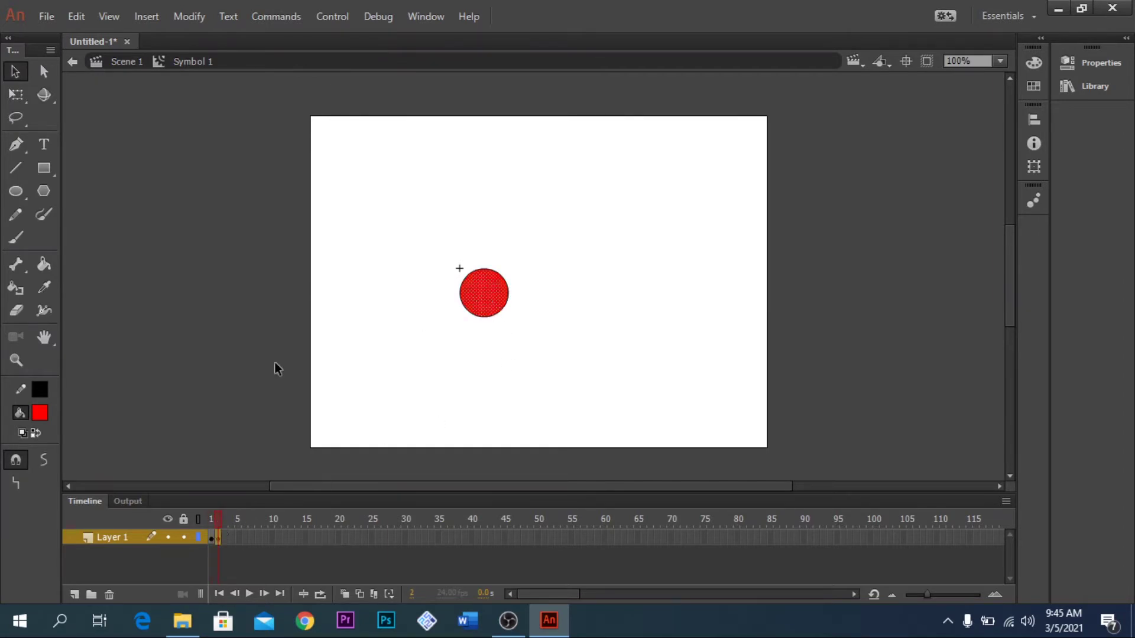
pyautogui.click(42, 414)
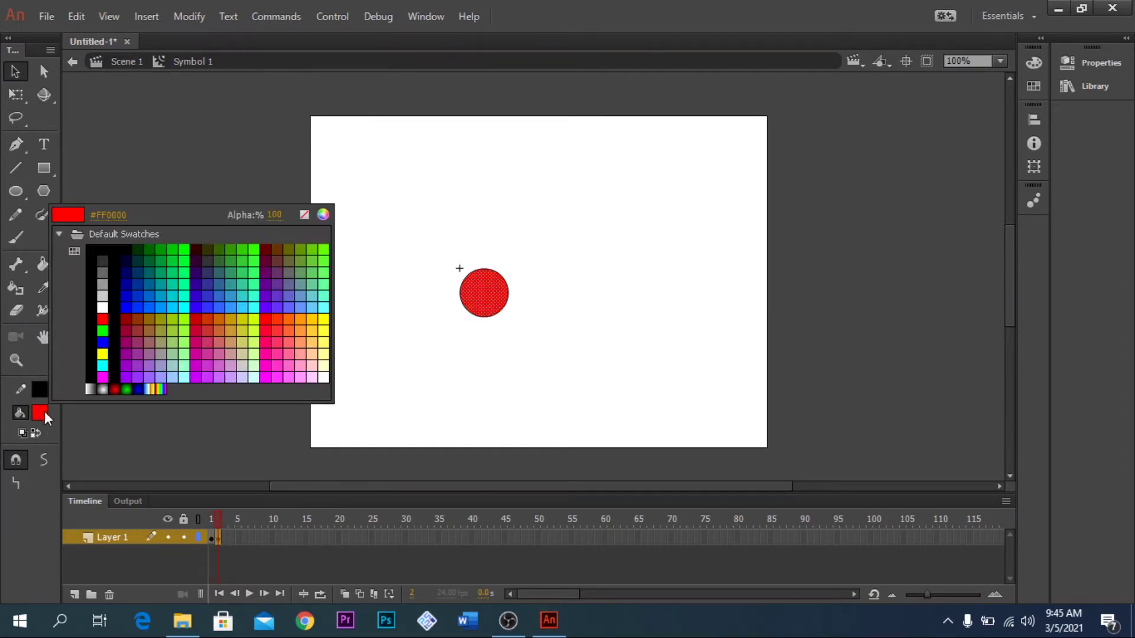
pyautogui.click(94, 348)
pyautogui.click(258, 465)
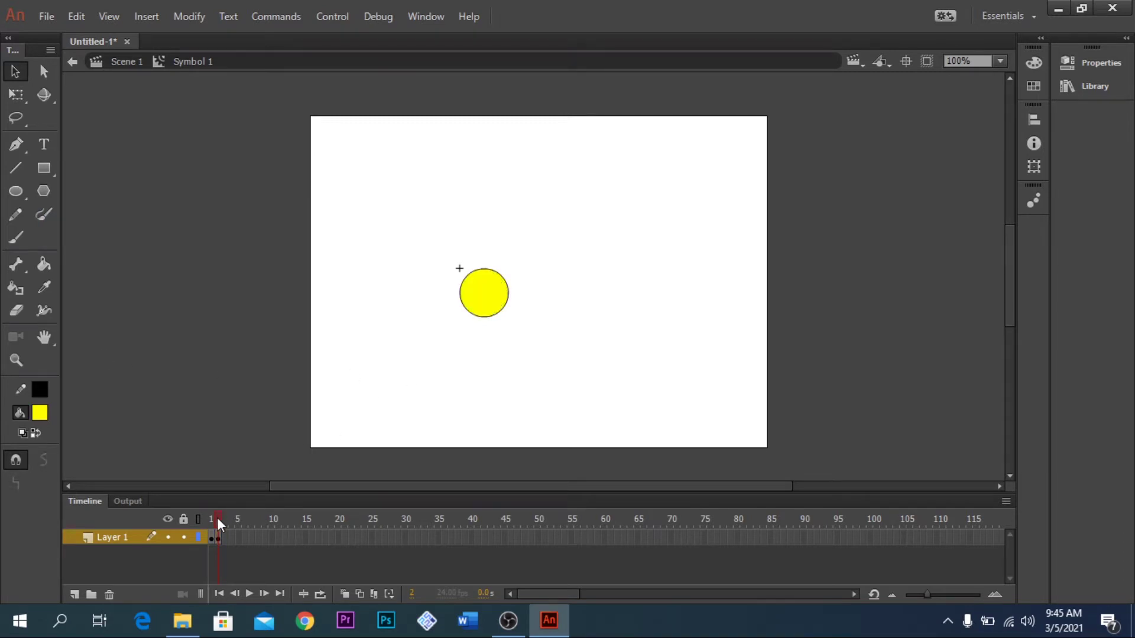
pyautogui.moveTo(217, 517); pyautogui.dragTo(211, 519)
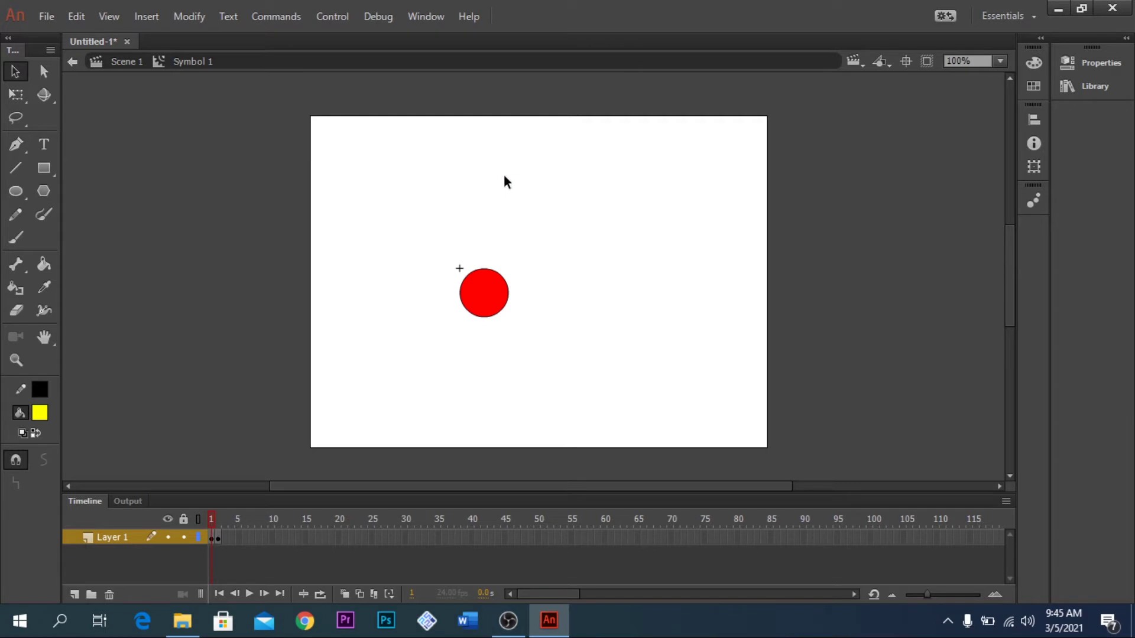
# Test the movie, close the Untitled-1.swf preview, and return to Scene 1.
pyautogui.click(336, 19)
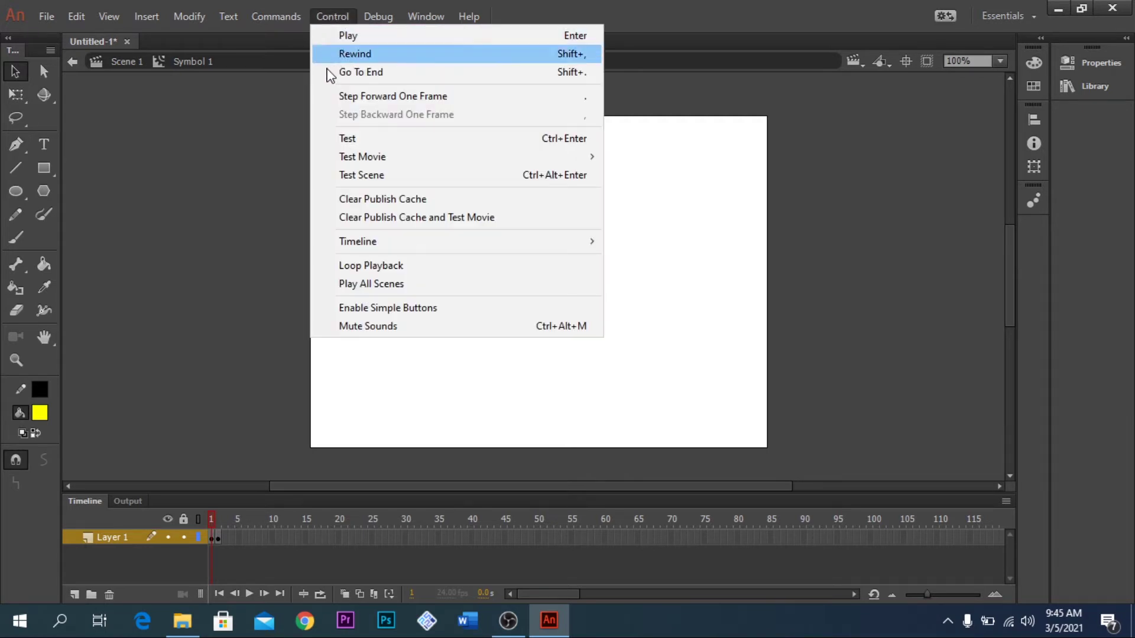
pyautogui.click(358, 141)
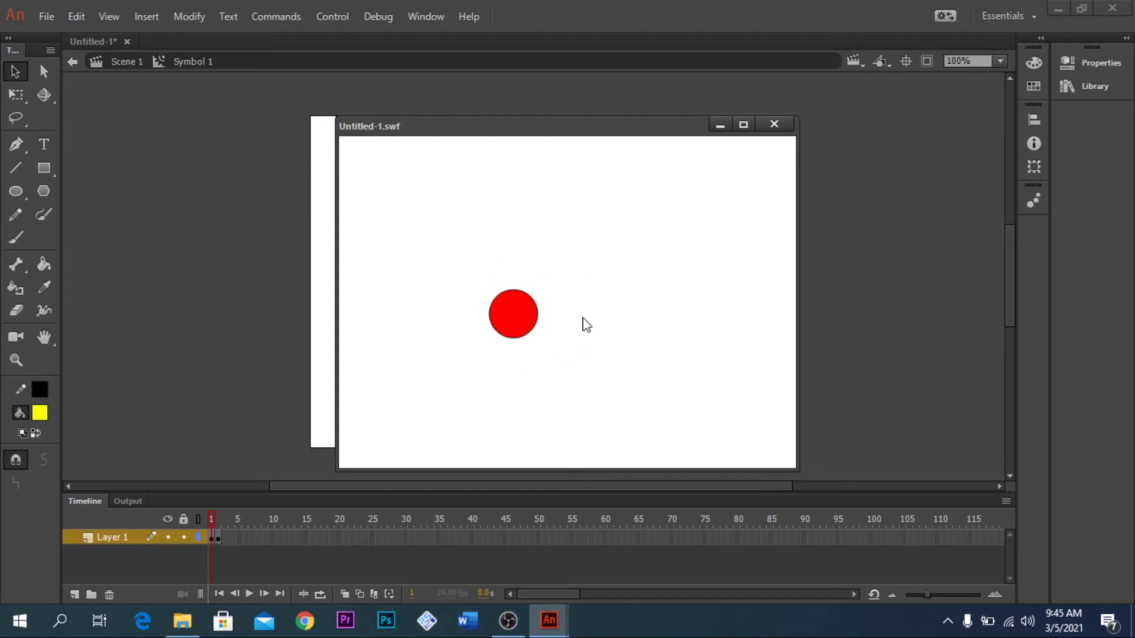
pyautogui.click(774, 124)
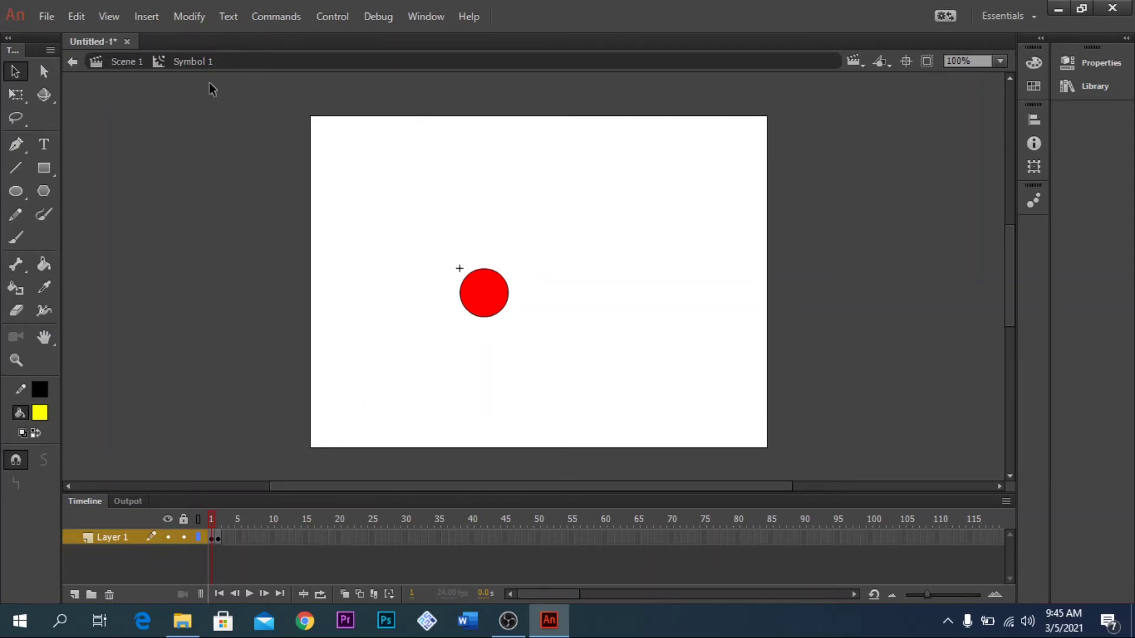
pyautogui.click(128, 62)
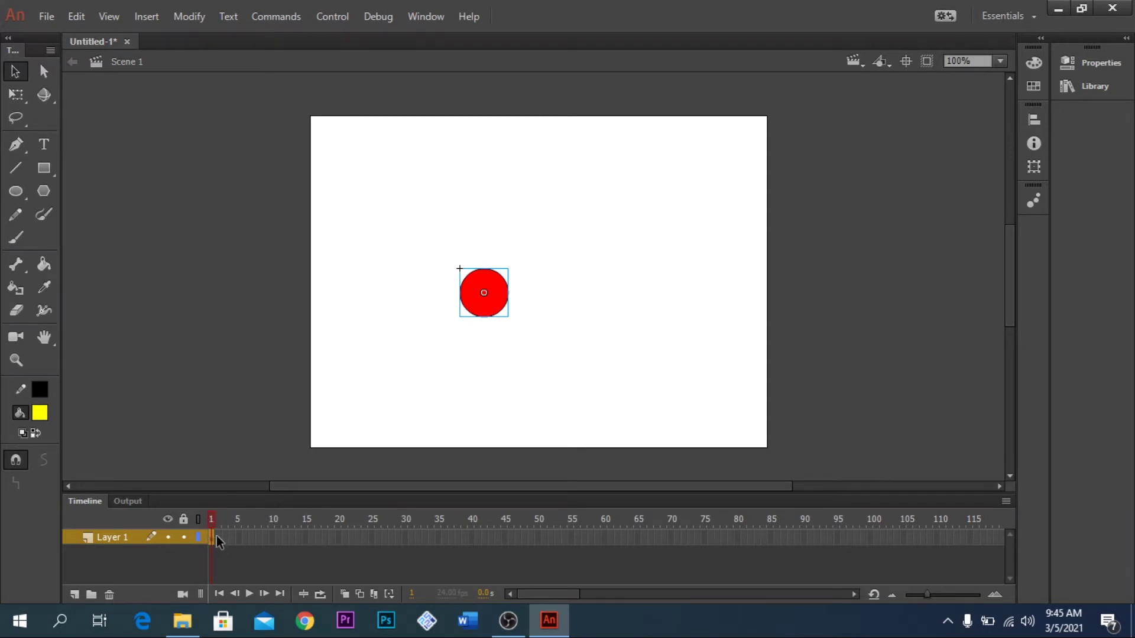
# Create a 60-frame classic tween moving the circle from the stage's left edge to its right edge.
pyautogui.click(605, 539)
pyautogui.press('F6')
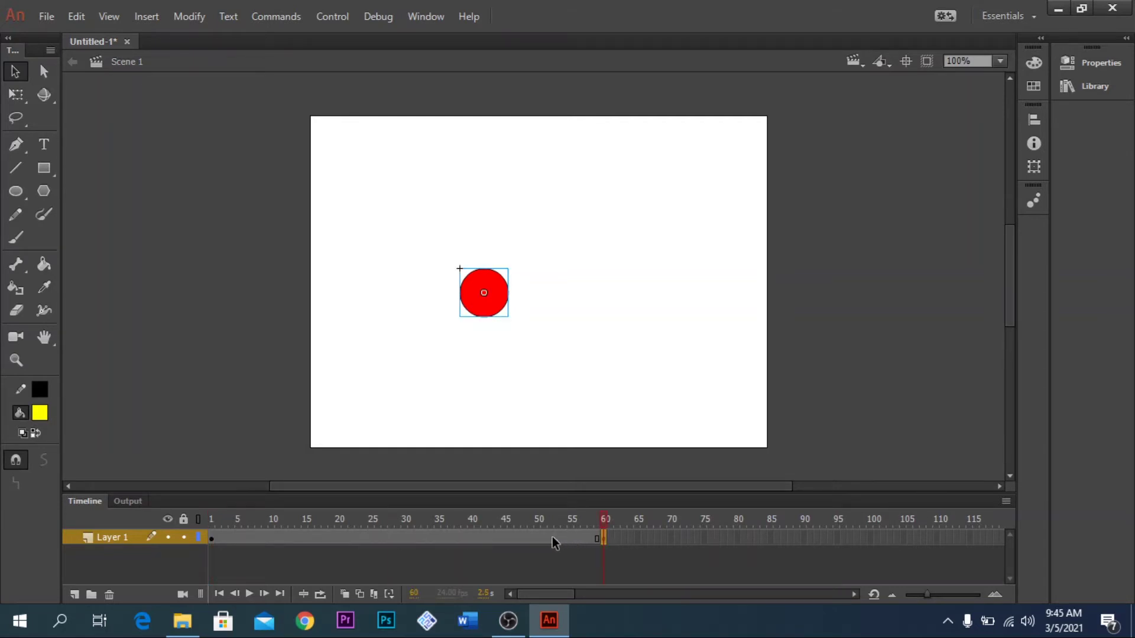
pyautogui.rightClick(552, 538)
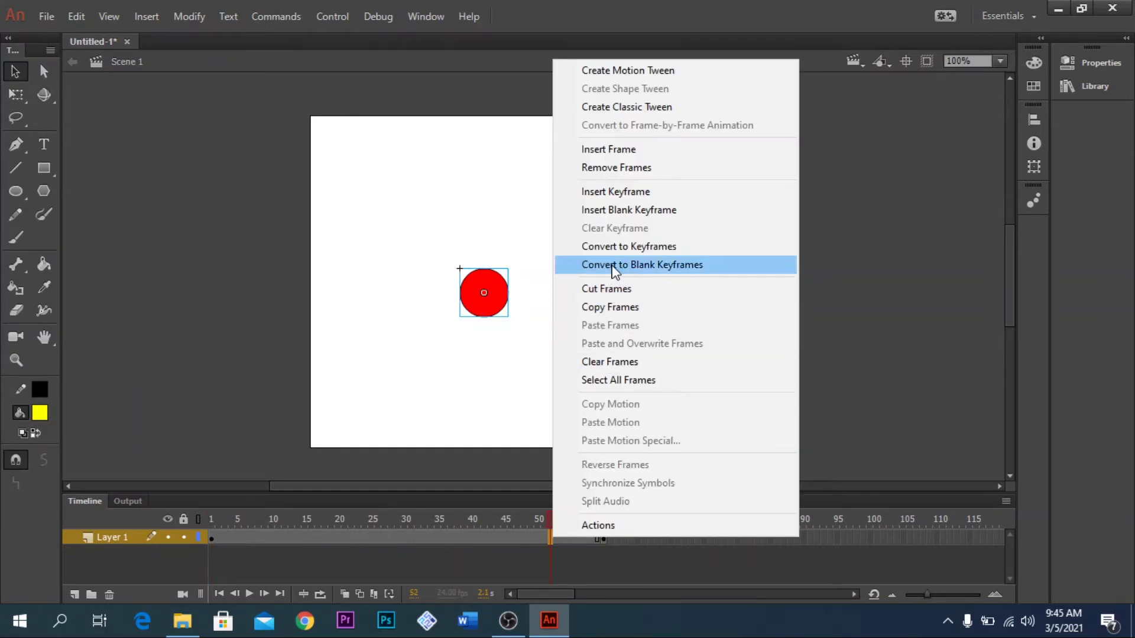
pyautogui.click(631, 108)
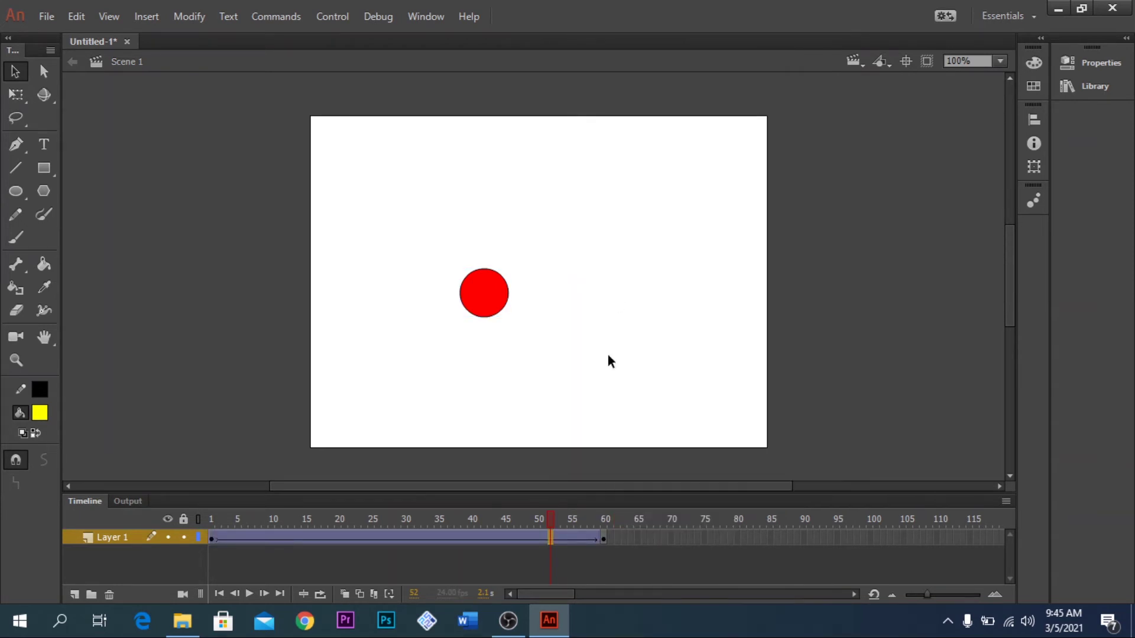
pyautogui.click(605, 539)
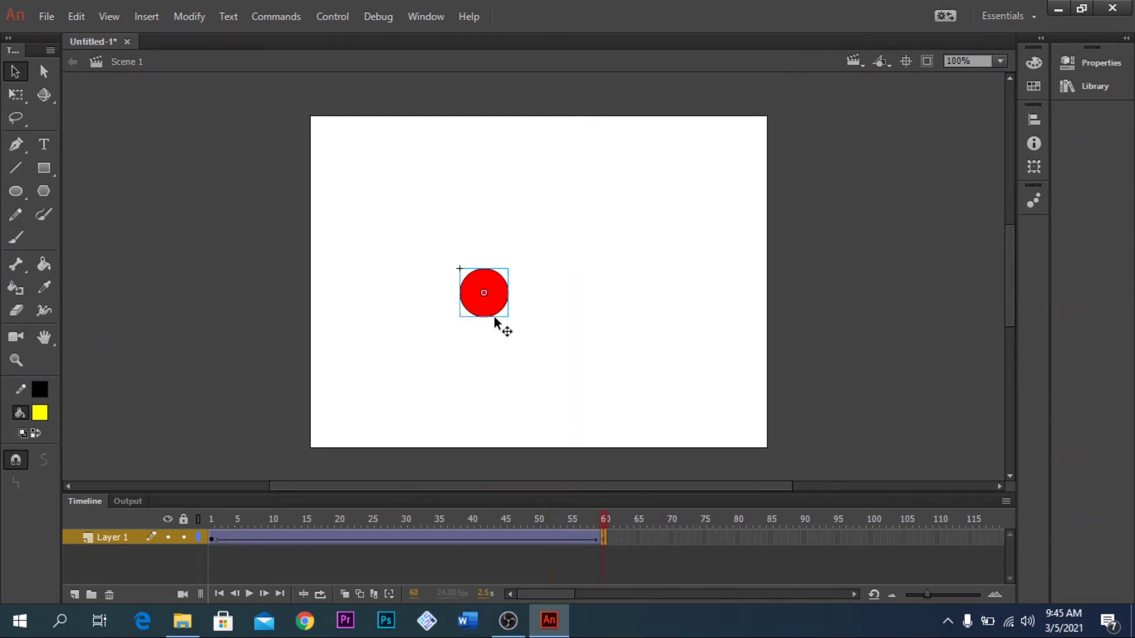
pyautogui.moveTo(509, 314); pyautogui.dragTo(754, 302)
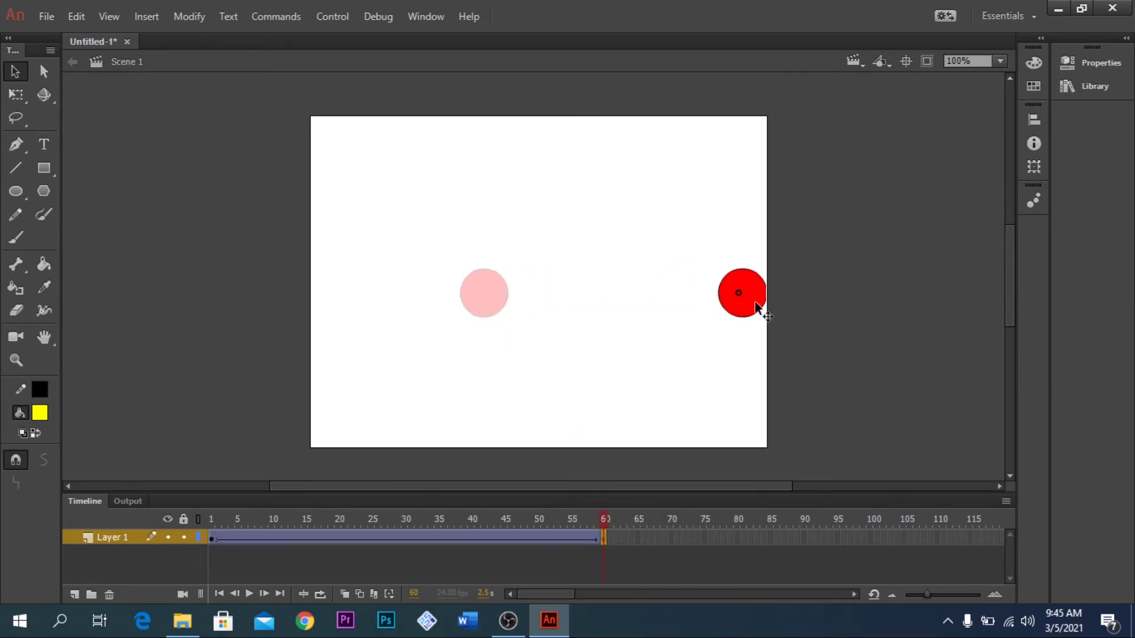
pyautogui.click(212, 539)
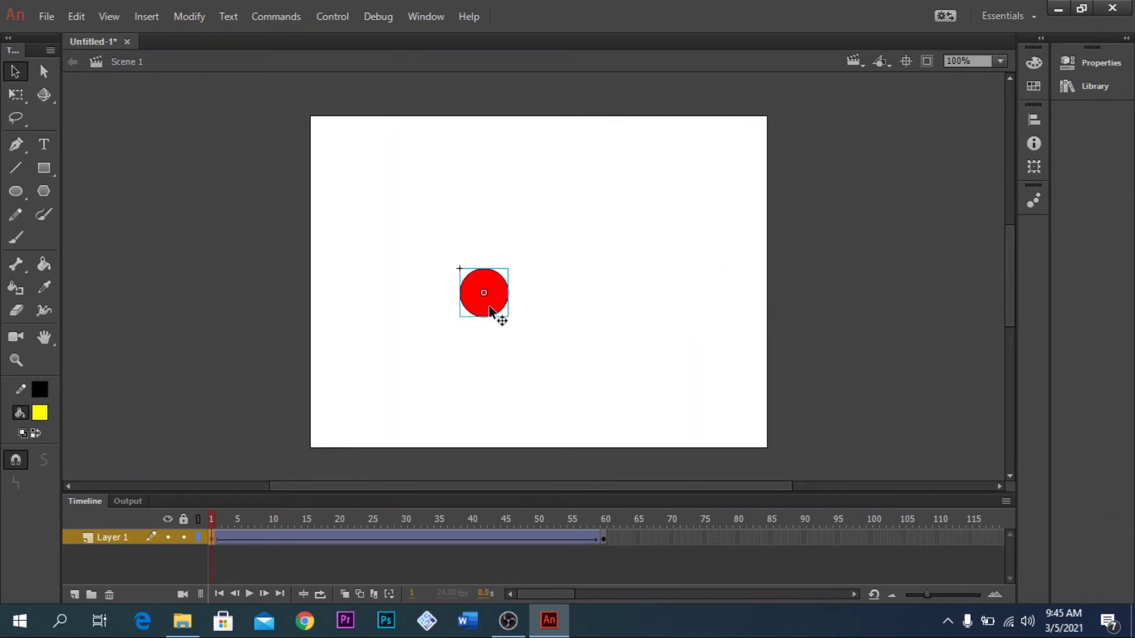
pyautogui.moveTo(488, 306); pyautogui.dragTo(300, 303)
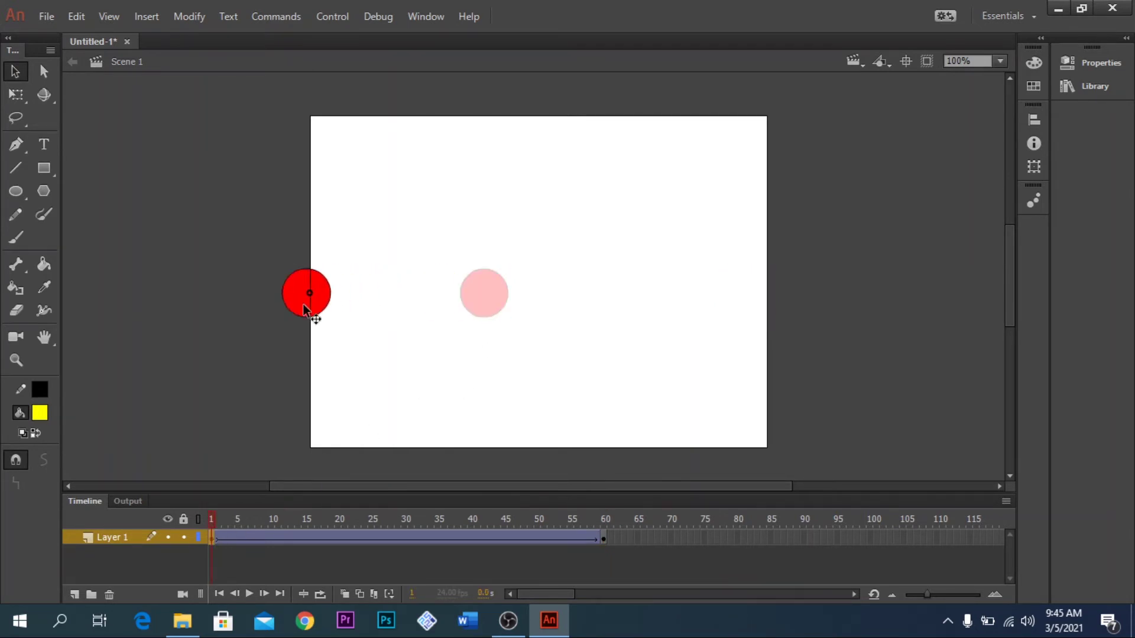
pyautogui.click(335, 17)
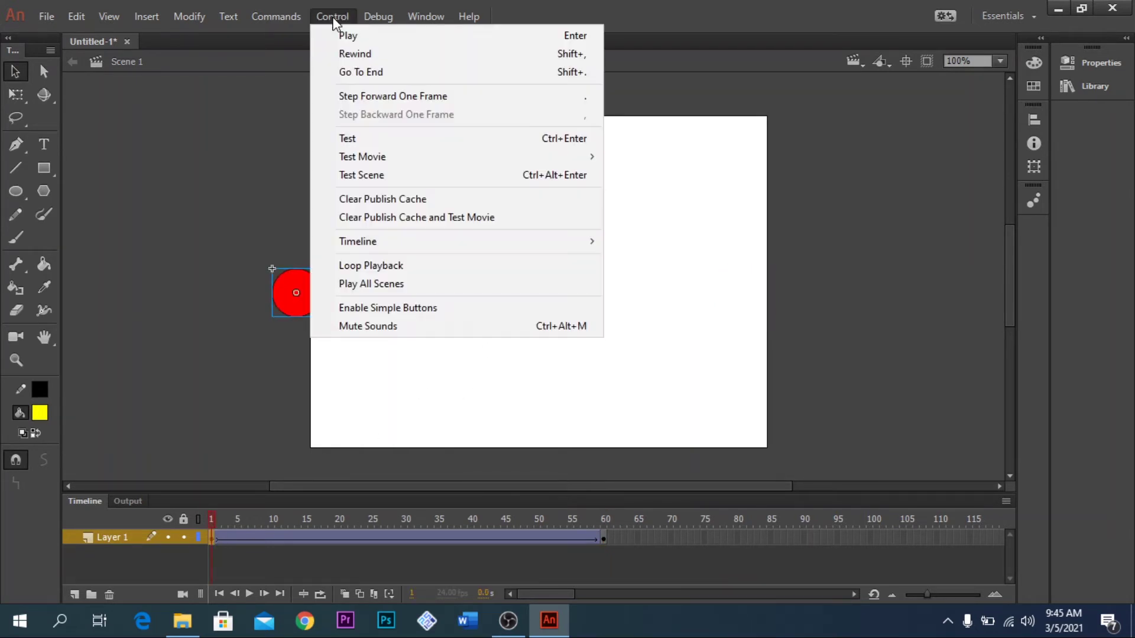
# Test the movie to watch the circle slide right while flashing, then close the preview.
pyautogui.click(355, 142)
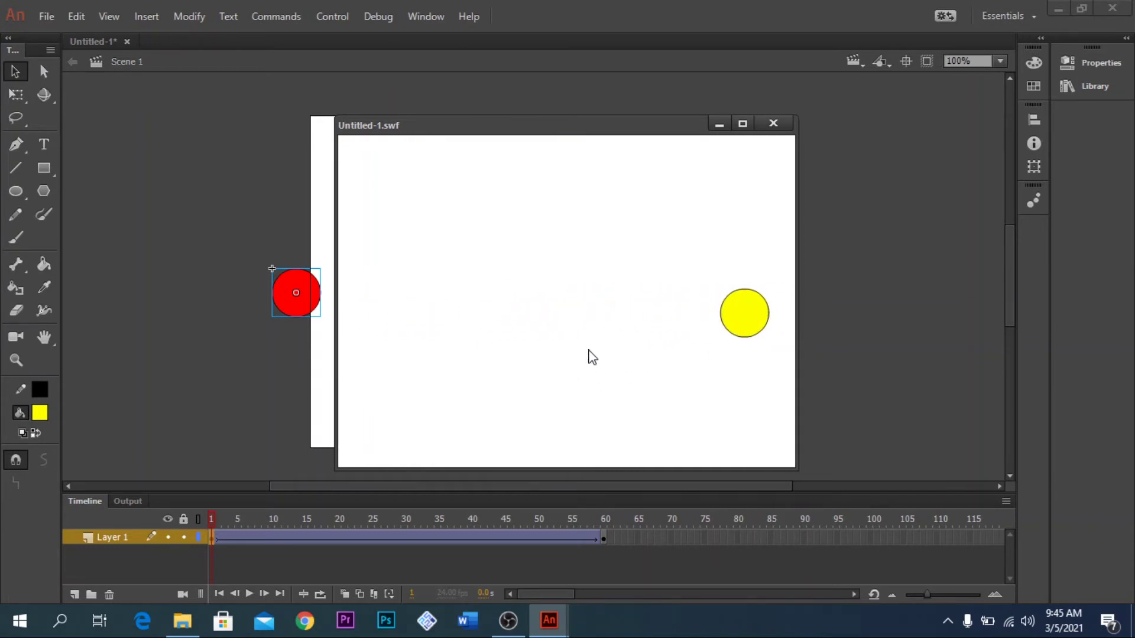
pyautogui.click(774, 124)
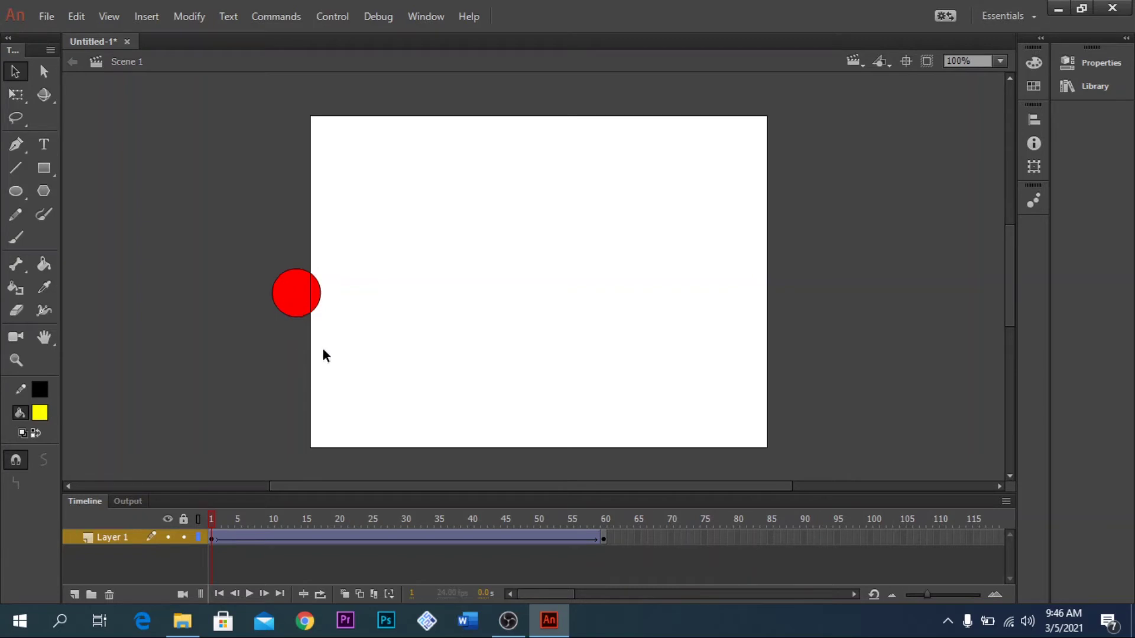
# Enter Symbol 1 and add a new keyframe at frame 3.
pyautogui.click(294, 301)
pyautogui.doubleClick(295, 309)
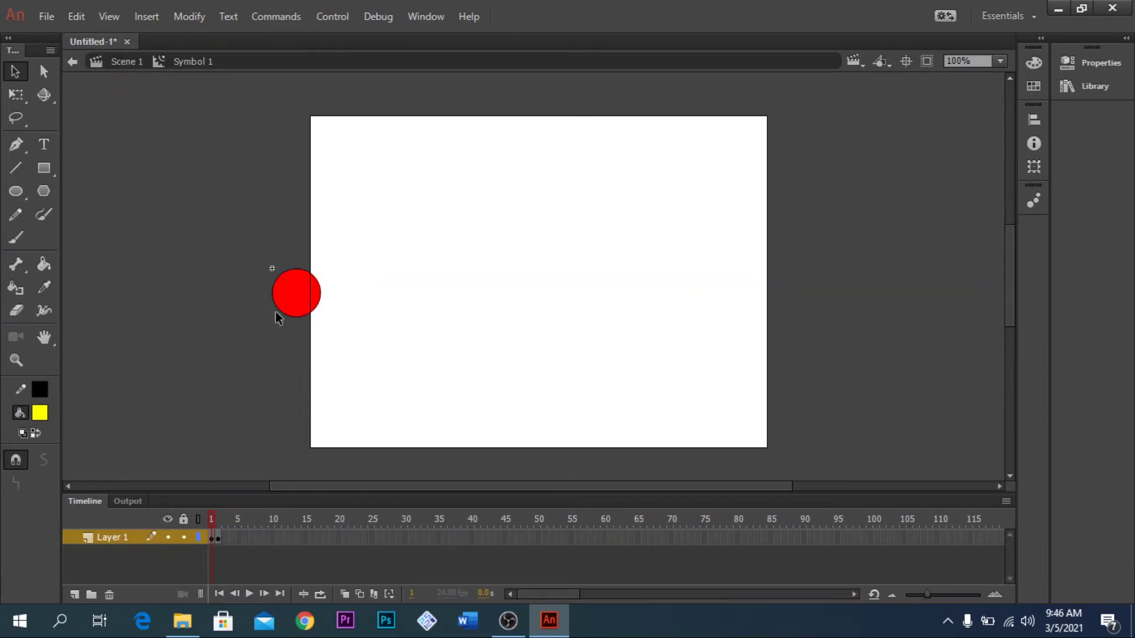
pyautogui.click(218, 538)
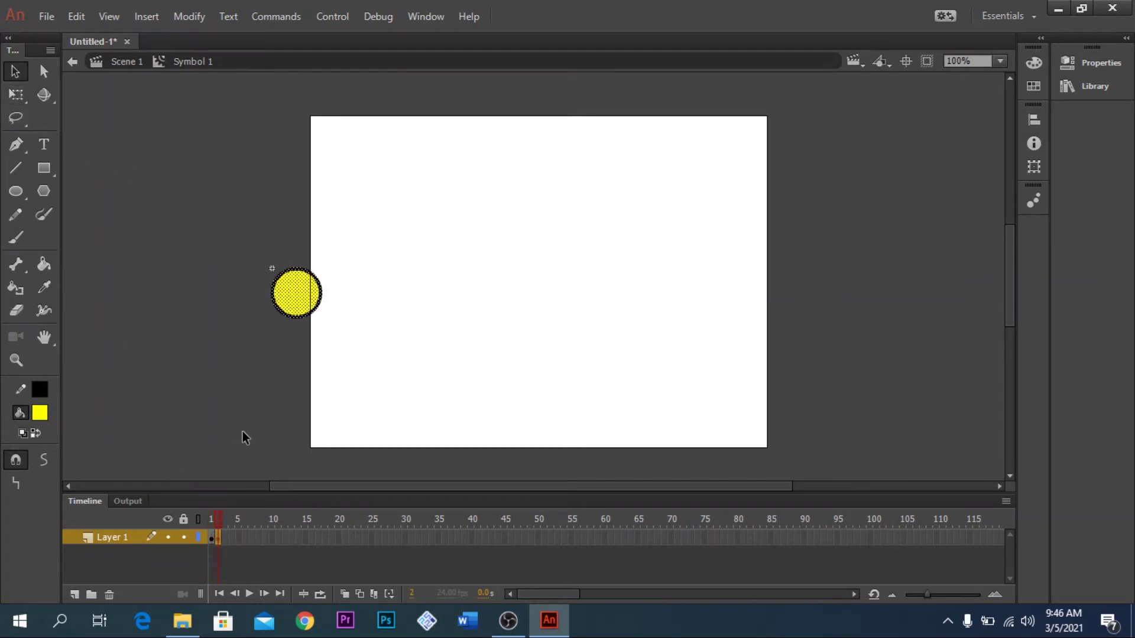
pyautogui.press('F6')
# Fill the frame-3 circle blue, shrink it to a tiny dot, and return to frame 1.
pyautogui.click(43, 416)
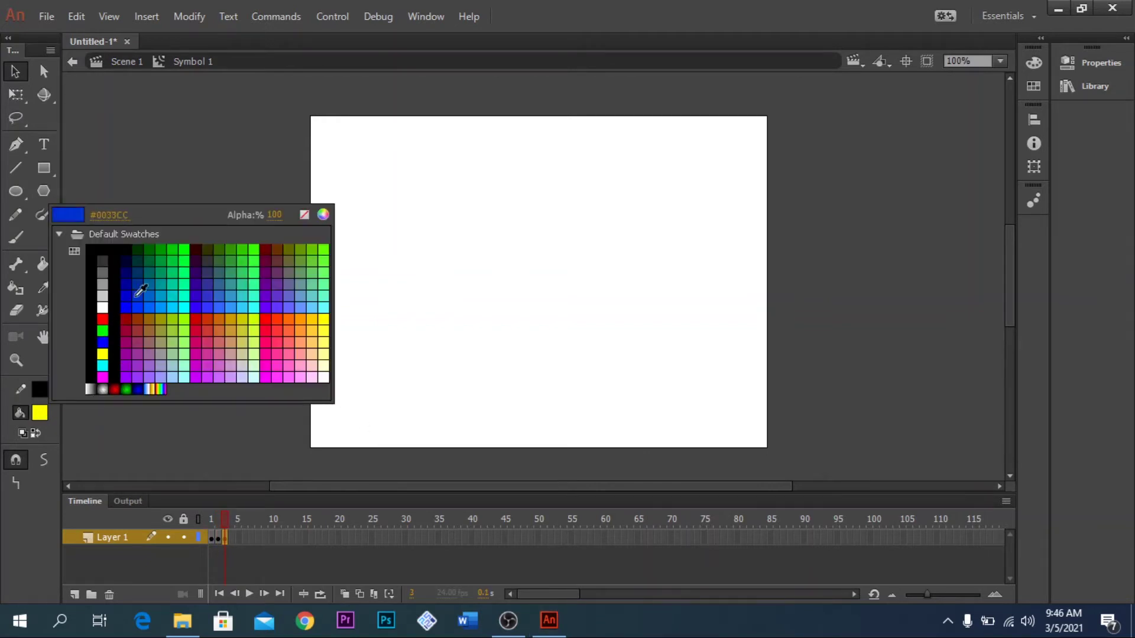
pyautogui.click(125, 319)
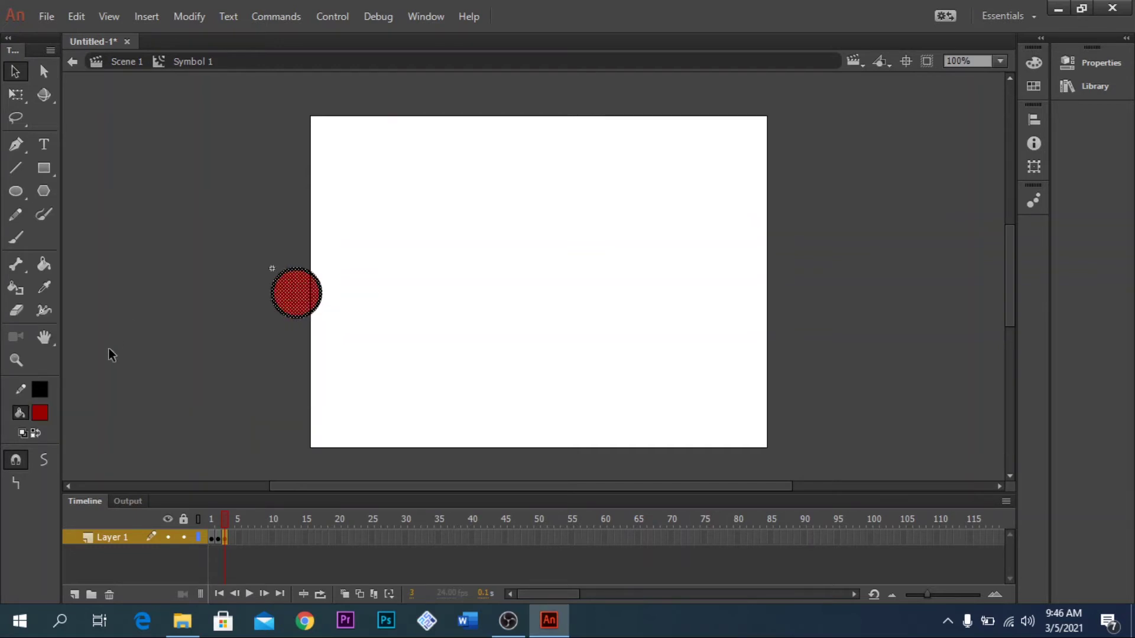
pyautogui.click(44, 415)
pyautogui.click(122, 311)
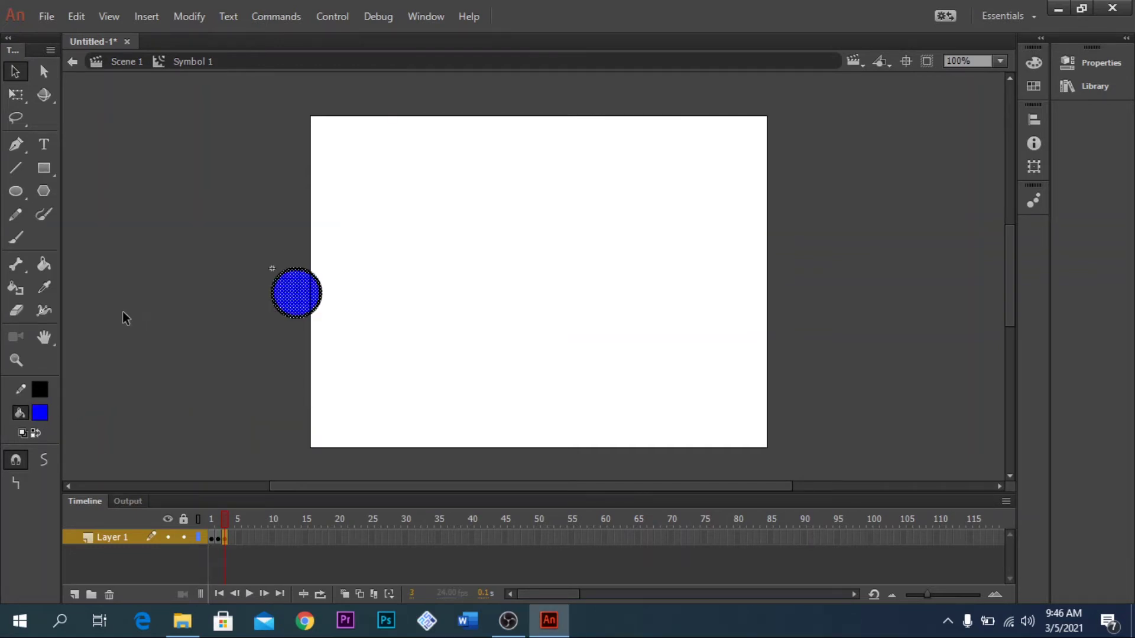
pyautogui.click(16, 94)
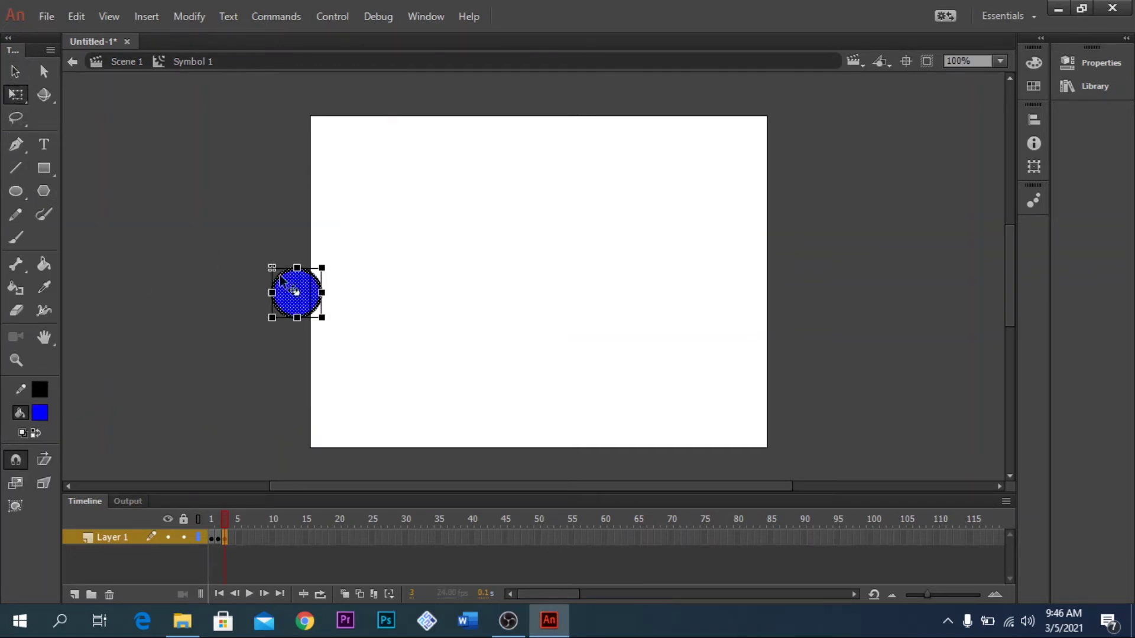
pyautogui.moveTo(322, 267); pyautogui.dragTo(317, 279)
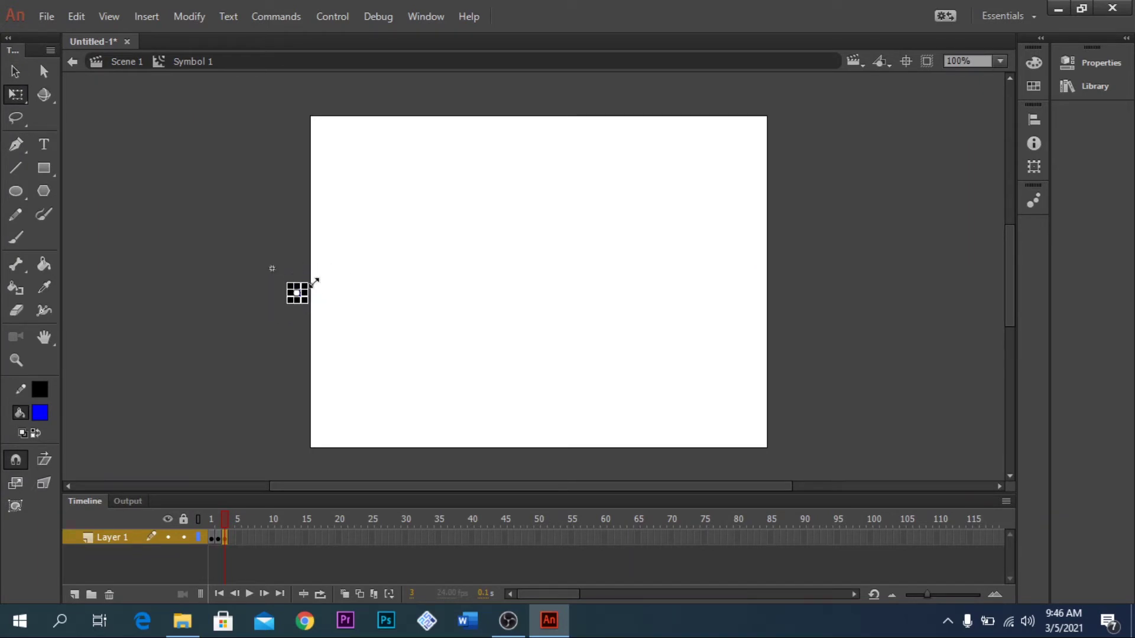
pyautogui.click(406, 326)
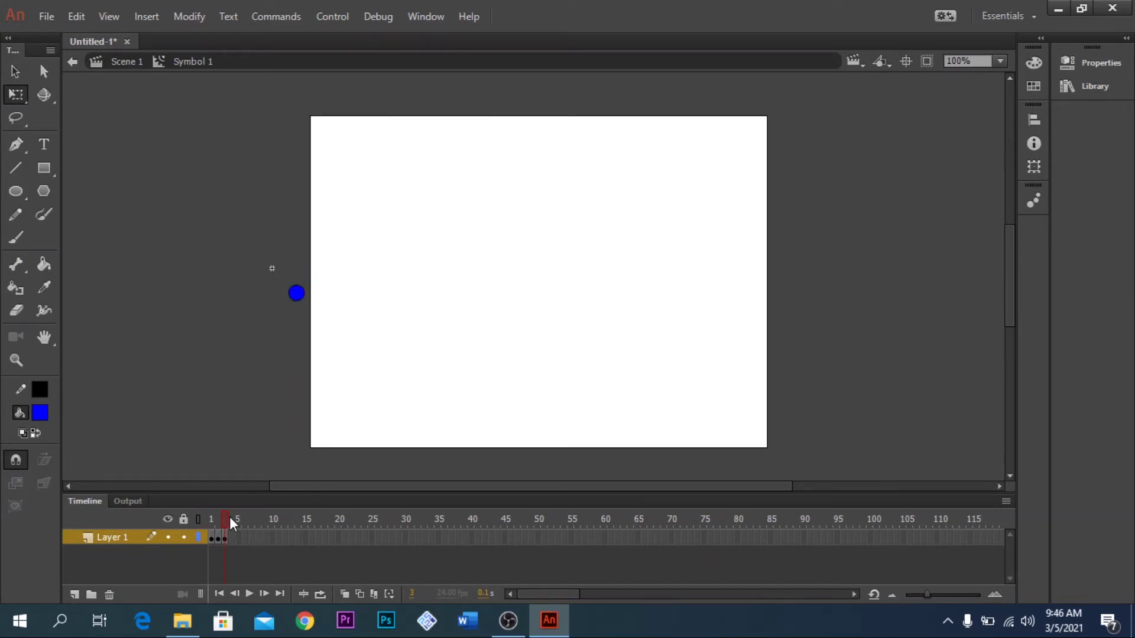
pyautogui.moveTo(230, 517)
pyautogui.mouseDown()
pyautogui.moveTo(199, 515)
pyautogui.moveTo(229, 519)
pyautogui.mouseUp()
pyautogui.click(332, 16)
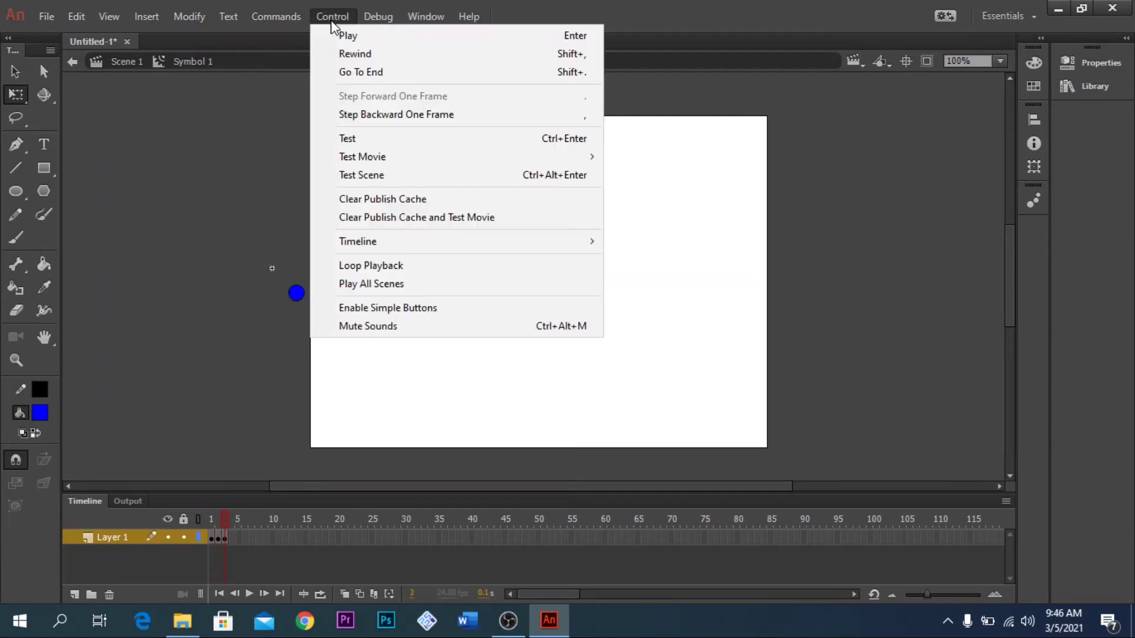
pyautogui.click(353, 138)
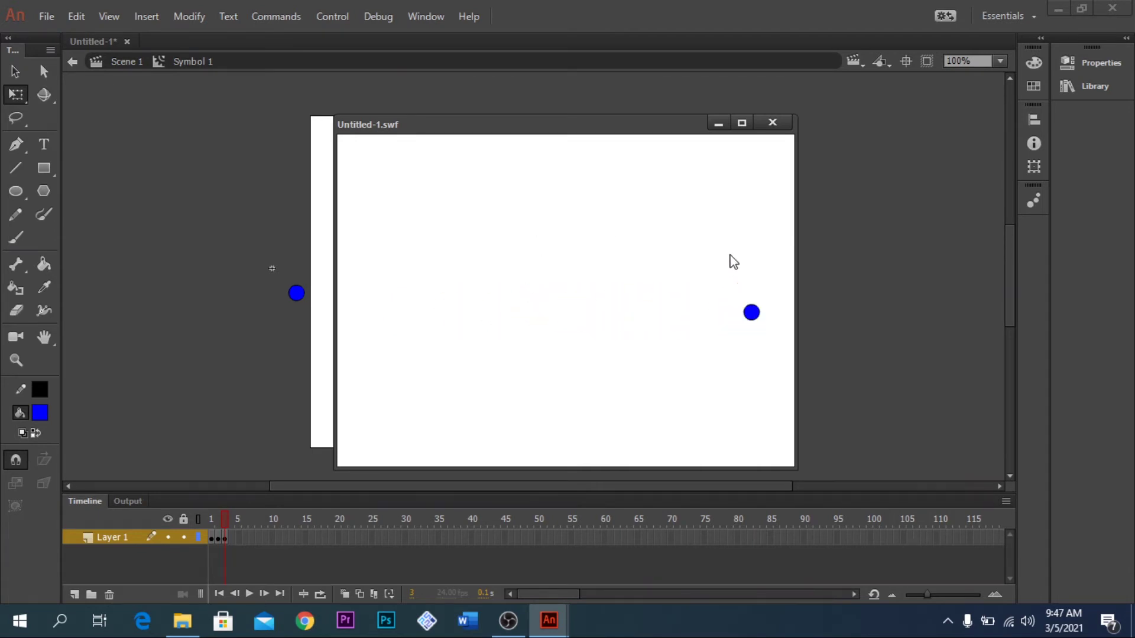
pyautogui.click(773, 124)
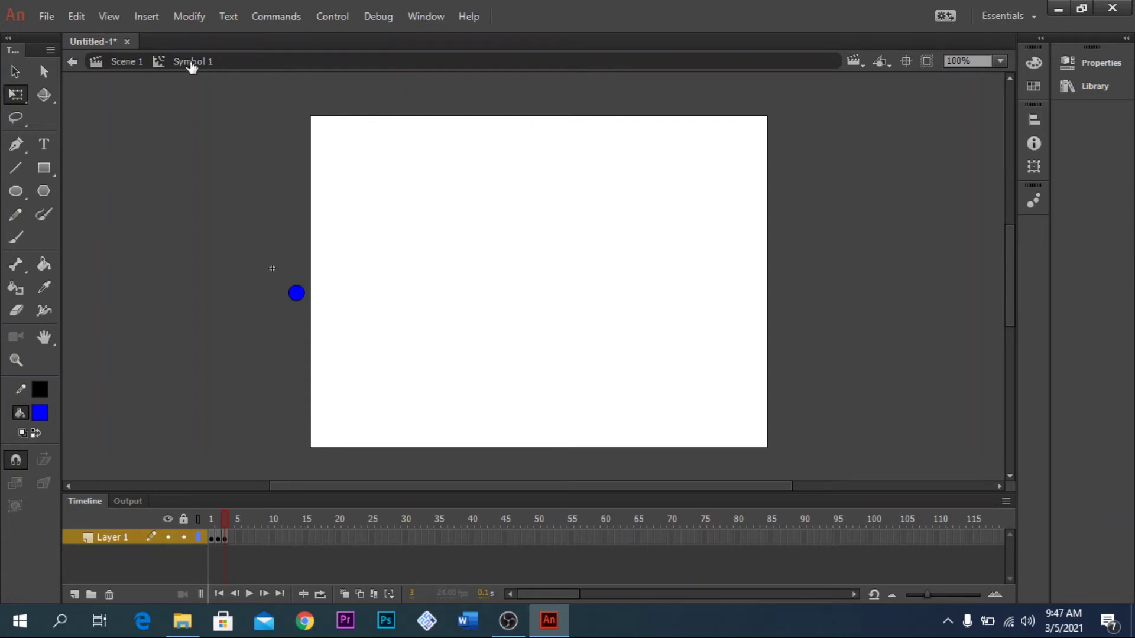
# Return to Scene 1 and remove all the tween frames, leaving only frame 1.
pyautogui.click(124, 62)
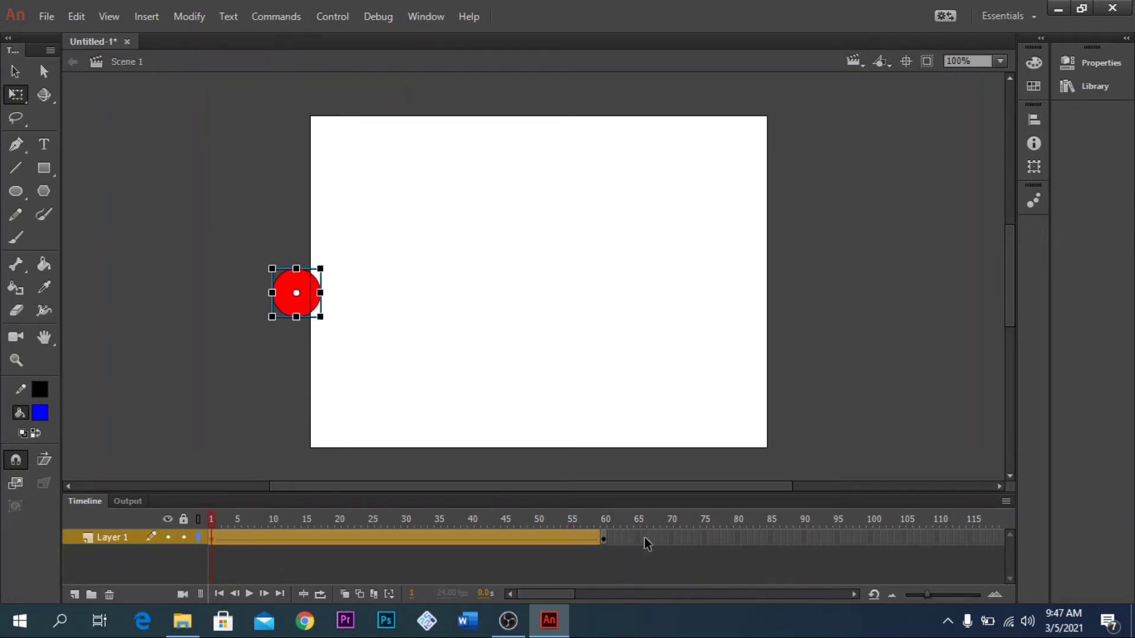
pyautogui.moveTo(644, 538); pyautogui.dragTo(229, 529)
pyautogui.rightClick(229, 534)
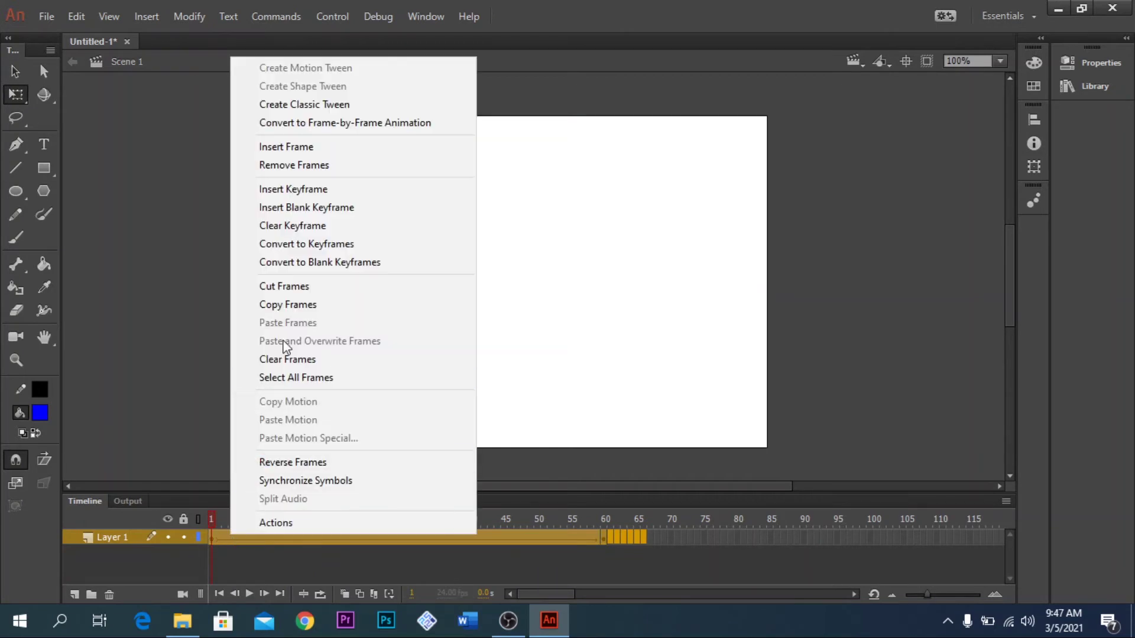
pyautogui.click(304, 168)
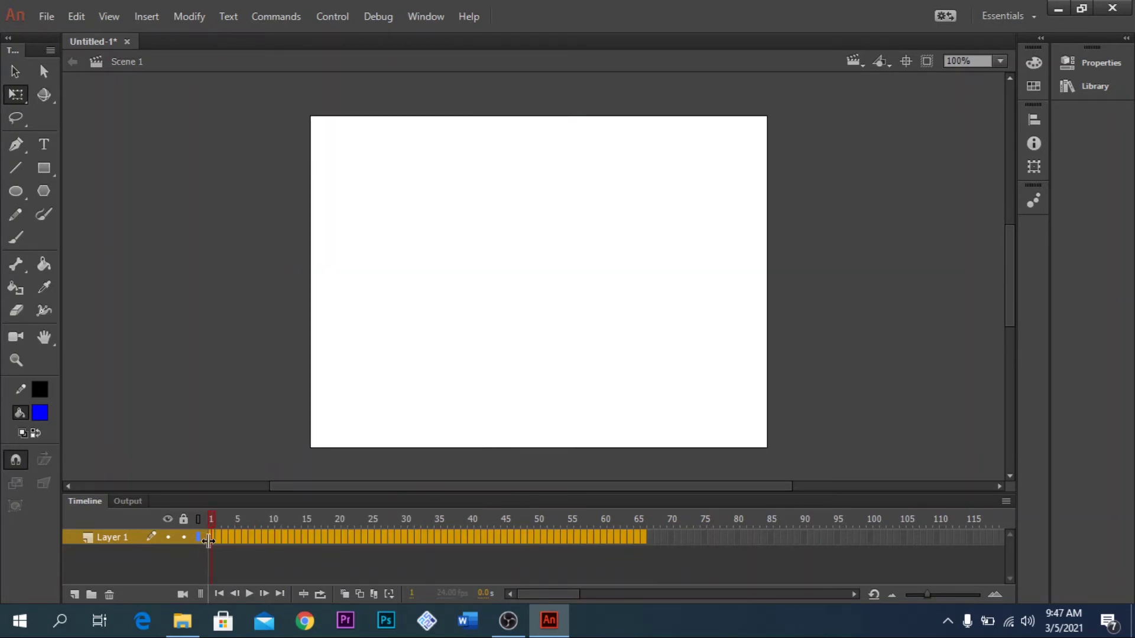
pyautogui.hotkey('shift', 'F5')
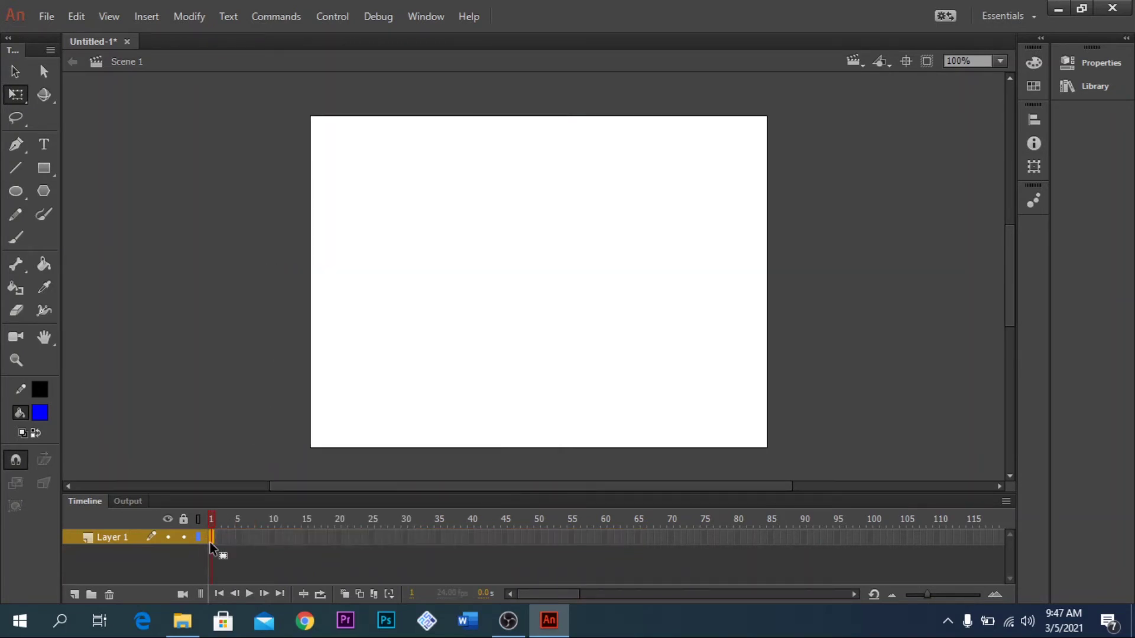
# Draw black oval head and body shapes and position the body under the head.
pyautogui.click(16, 191)
pyautogui.click(40, 410)
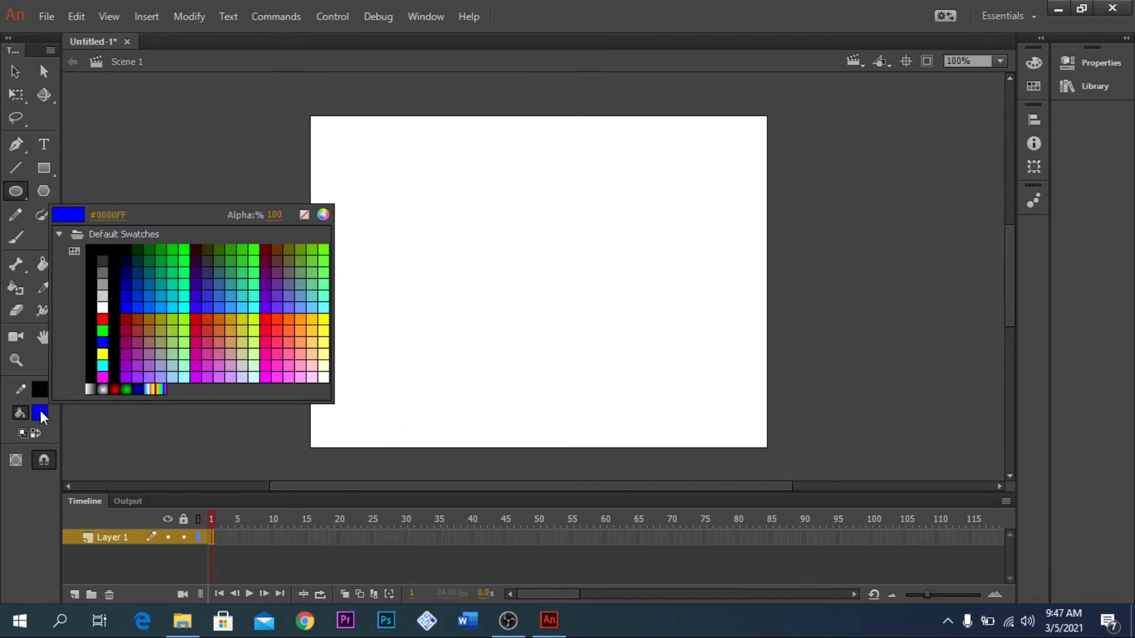
pyautogui.click(102, 251)
pyautogui.moveTo(509, 251)
pyautogui.mouseDown()
pyautogui.moveTo(524, 266)
pyautogui.moveTo(532, 355)
pyautogui.mouseUp()
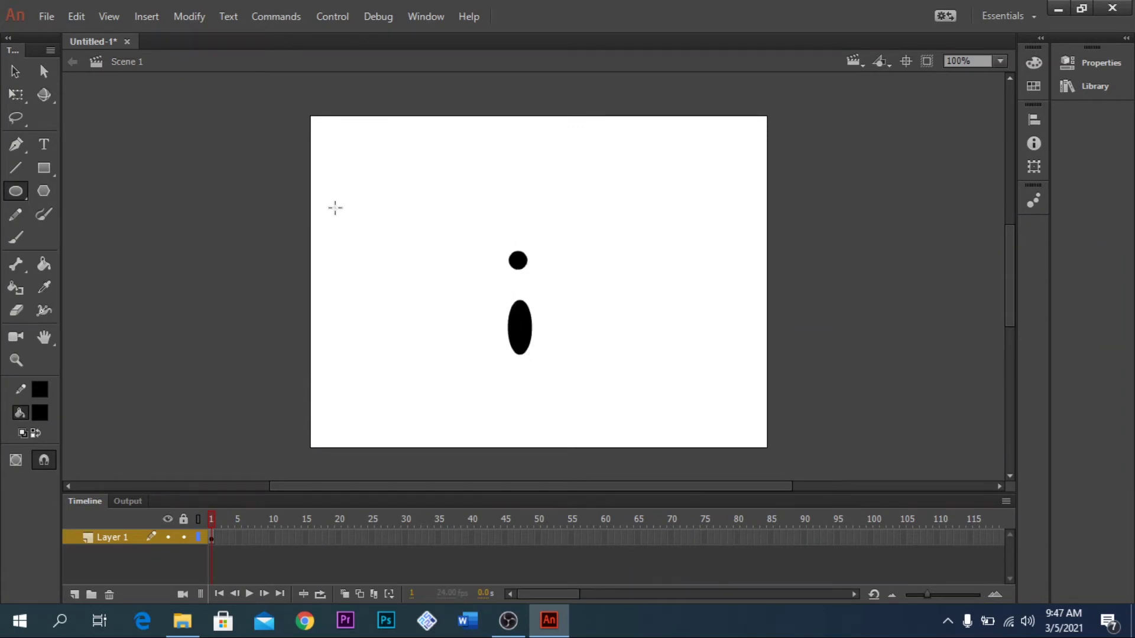
pyautogui.press('v')
pyautogui.moveTo(493, 292); pyautogui.dragTo(586, 375)
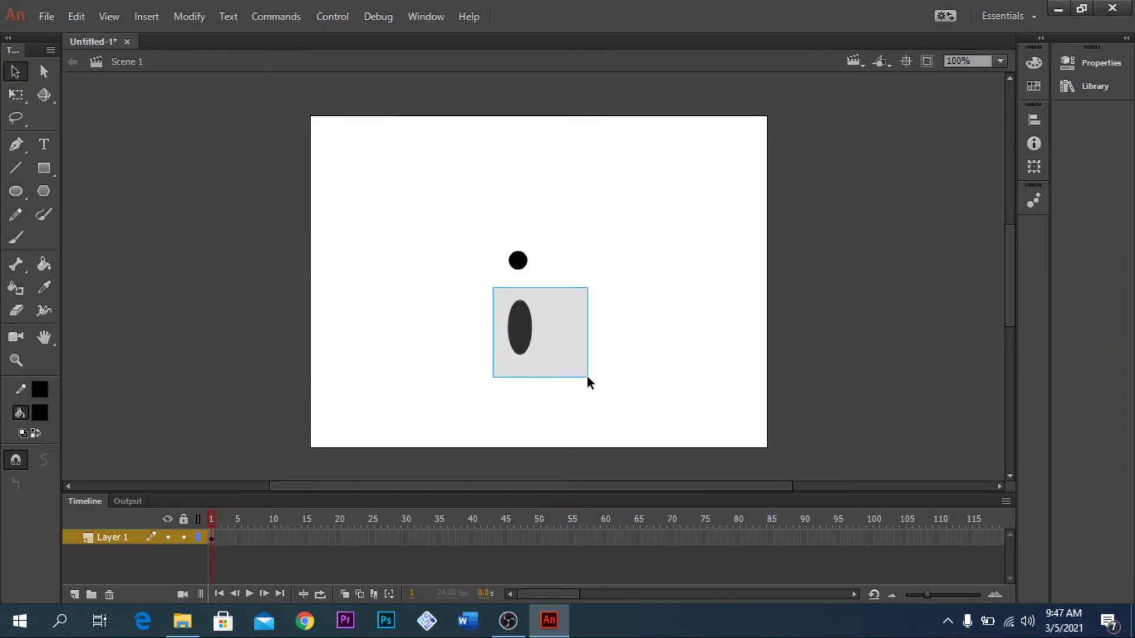
pyautogui.moveTo(530, 348); pyautogui.dragTo(521, 312)
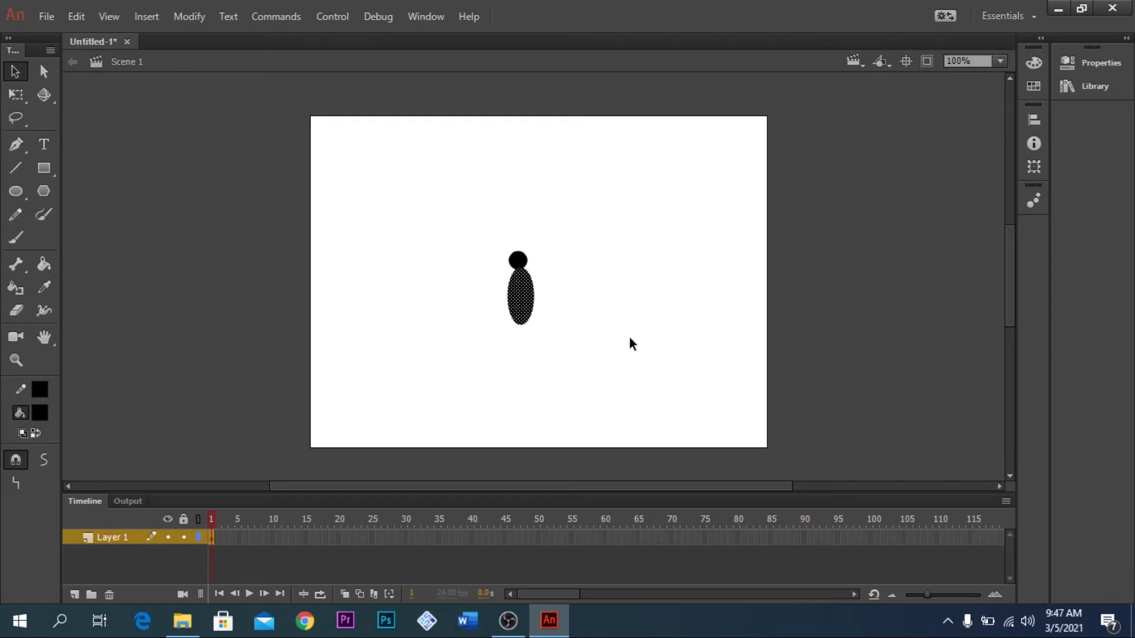
pyautogui.press('Left')
pyautogui.press('Left')
pyautogui.press('Left')
# Pencil-draw two antennae above the head and a wing outline right of the body.
pyautogui.click(16, 215)
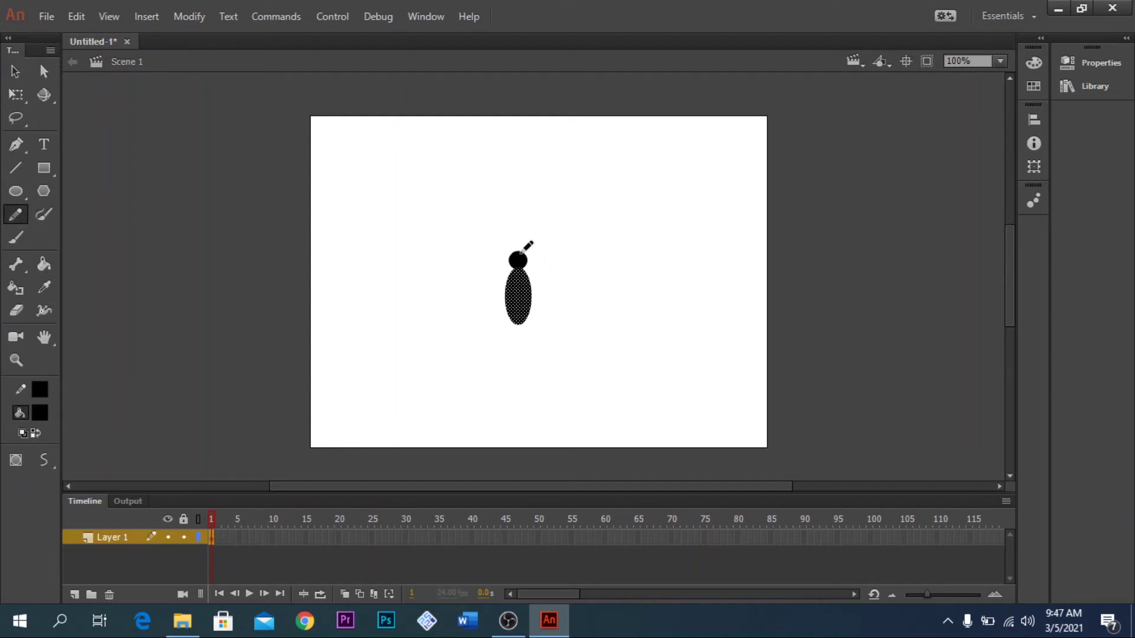
pyautogui.moveTo(523, 251)
pyautogui.mouseDown()
pyautogui.moveTo(539, 218)
pyautogui.moveTo(500, 214)
pyautogui.mouseUp()
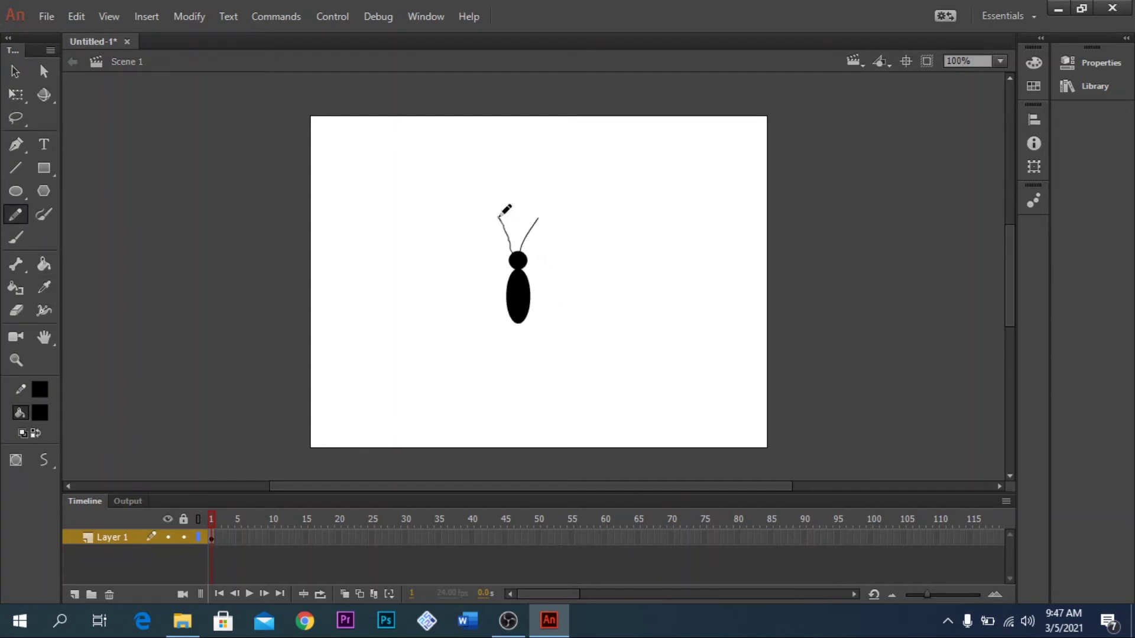
pyautogui.moveTo(559, 281)
pyautogui.mouseDown()
pyautogui.moveTo(640, 290)
pyautogui.moveTo(560, 276)
pyautogui.mouseUp()
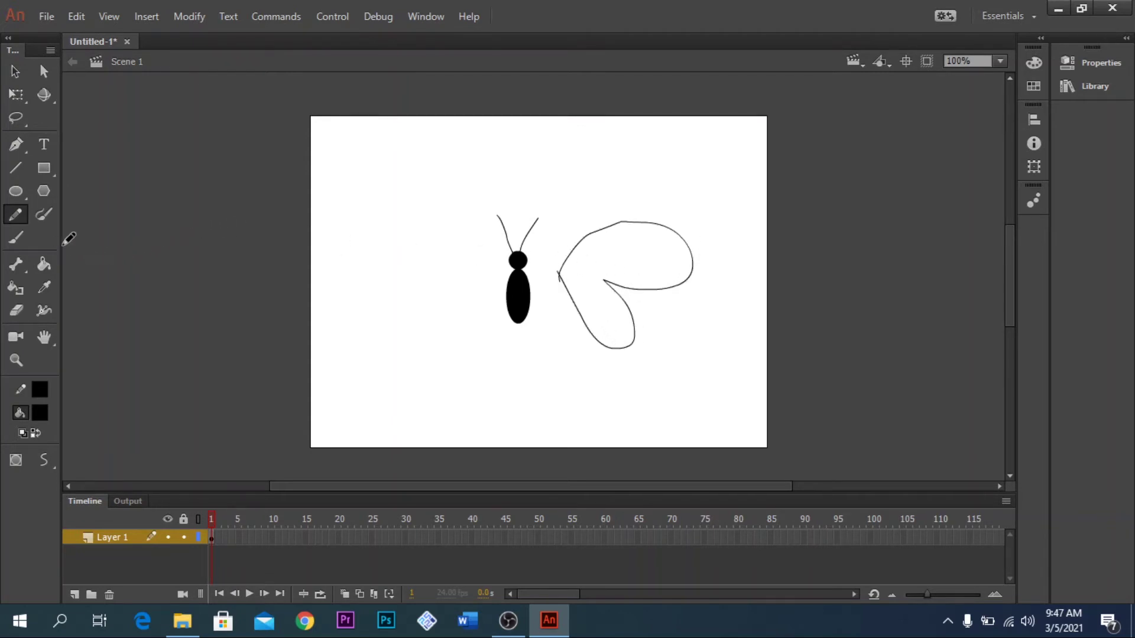
# Paint-bucket fill the right wing with yellow.
pyautogui.click(44, 265)
pyautogui.click(39, 412)
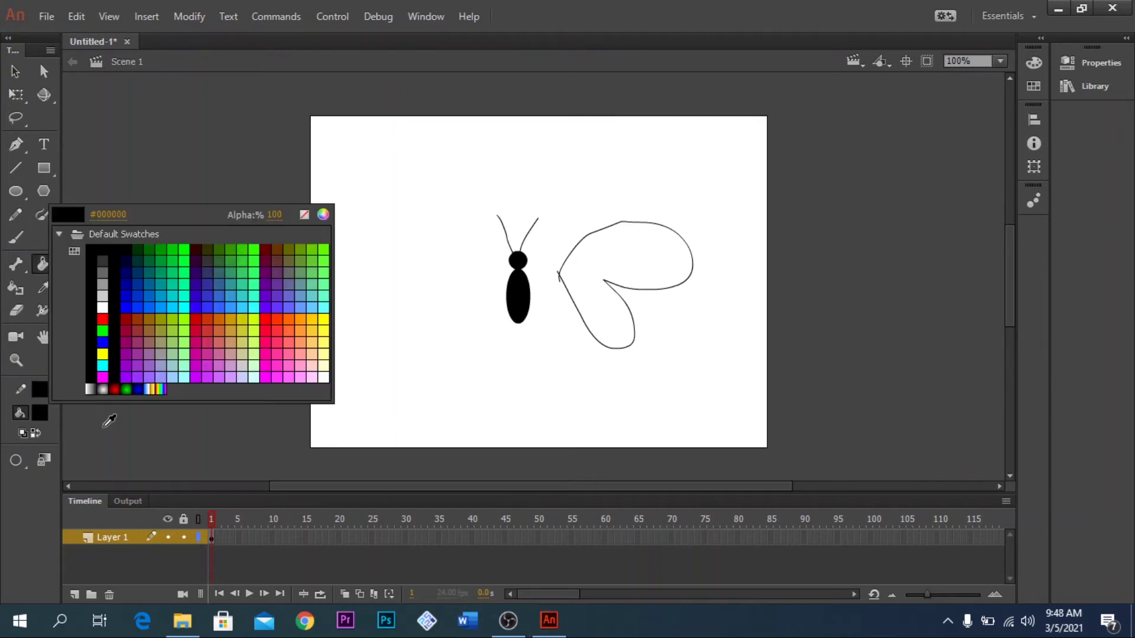
pyautogui.click(106, 354)
pyautogui.click(622, 271)
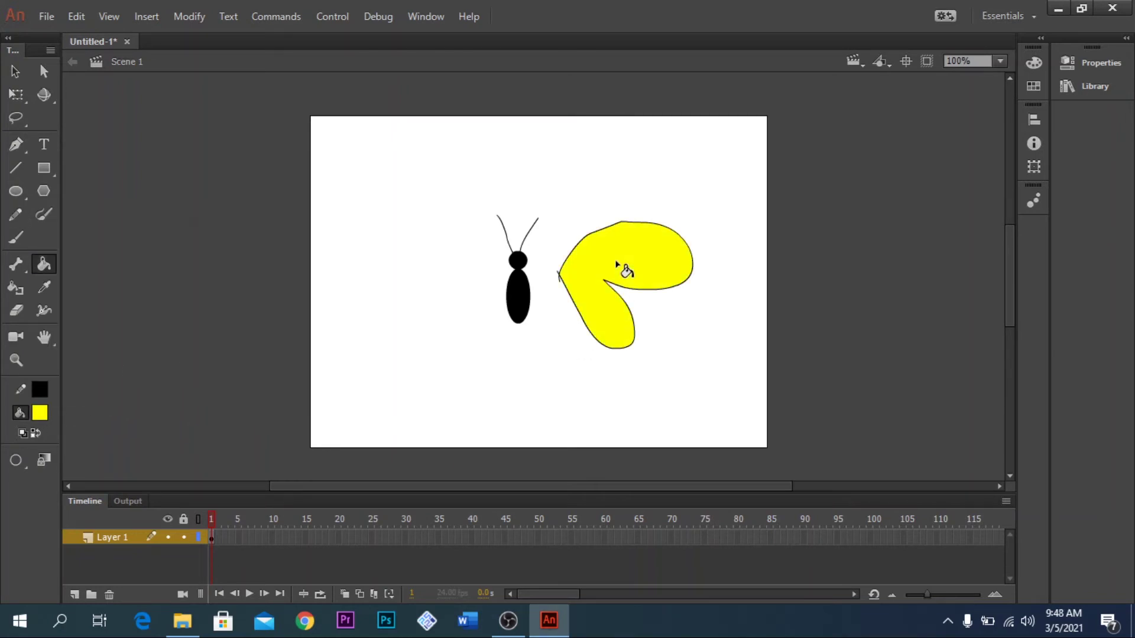
# Draw red oval spots of varying sizes on the yellow wing.
pyautogui.click(16, 191)
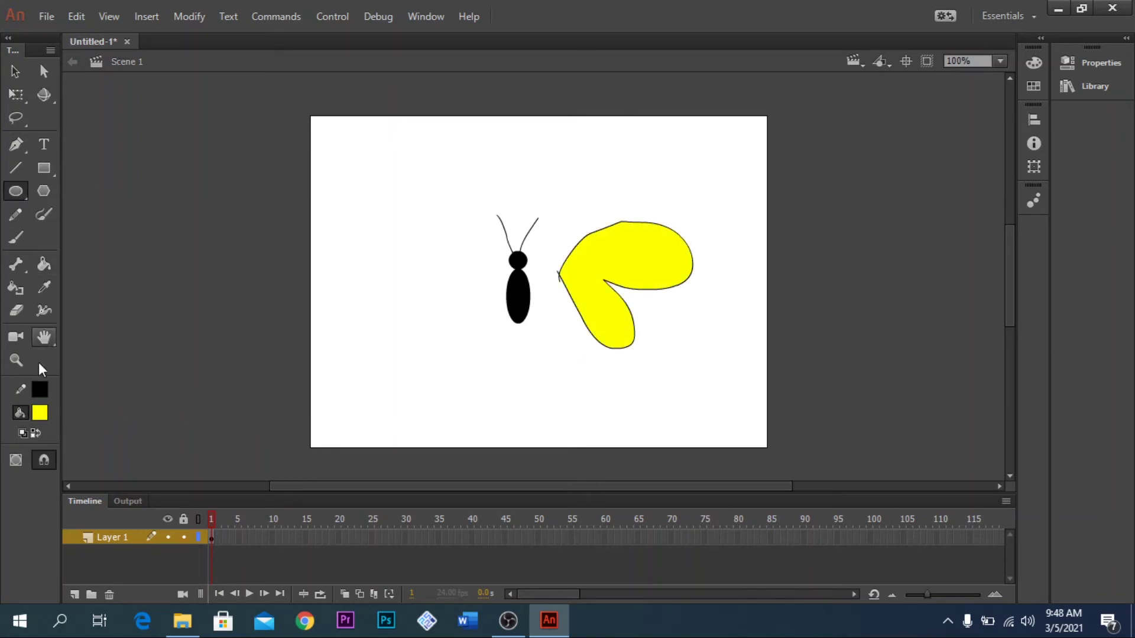
pyautogui.click(40, 413)
pyautogui.click(103, 319)
pyautogui.moveTo(639, 250); pyautogui.dragTo(660, 271)
pyautogui.moveTo(590, 254); pyautogui.dragTo(616, 335)
pyautogui.click(16, 71)
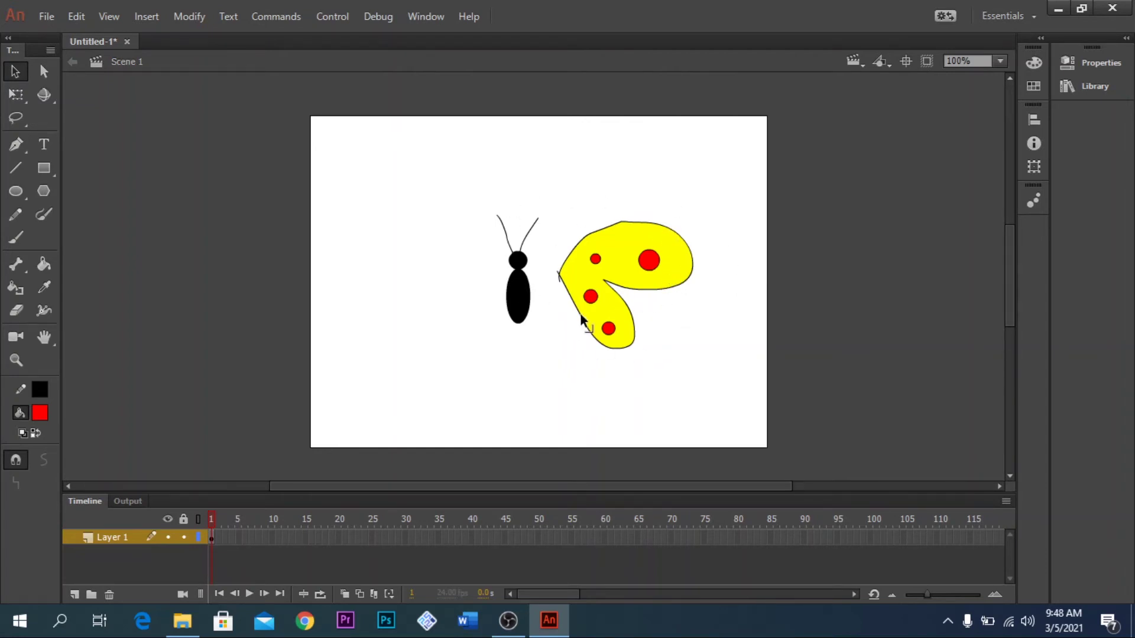
# Group the body with its antennae, group the spotted wing, and move the wing against the body.
pyautogui.moveTo(473, 179); pyautogui.dragTo(549, 333)
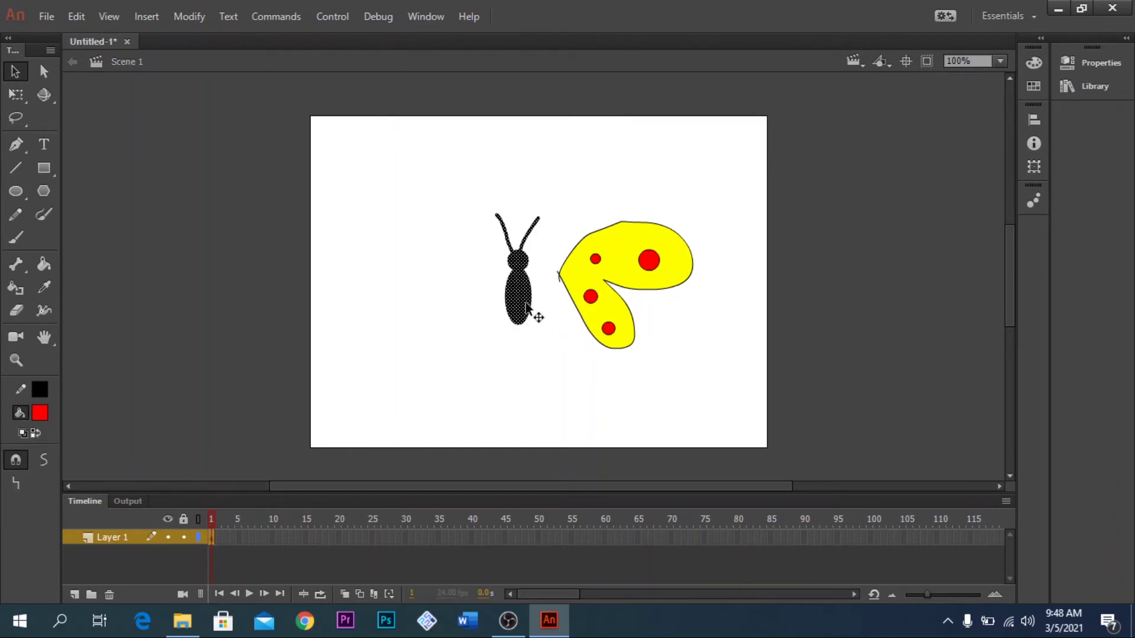
pyautogui.click(189, 17)
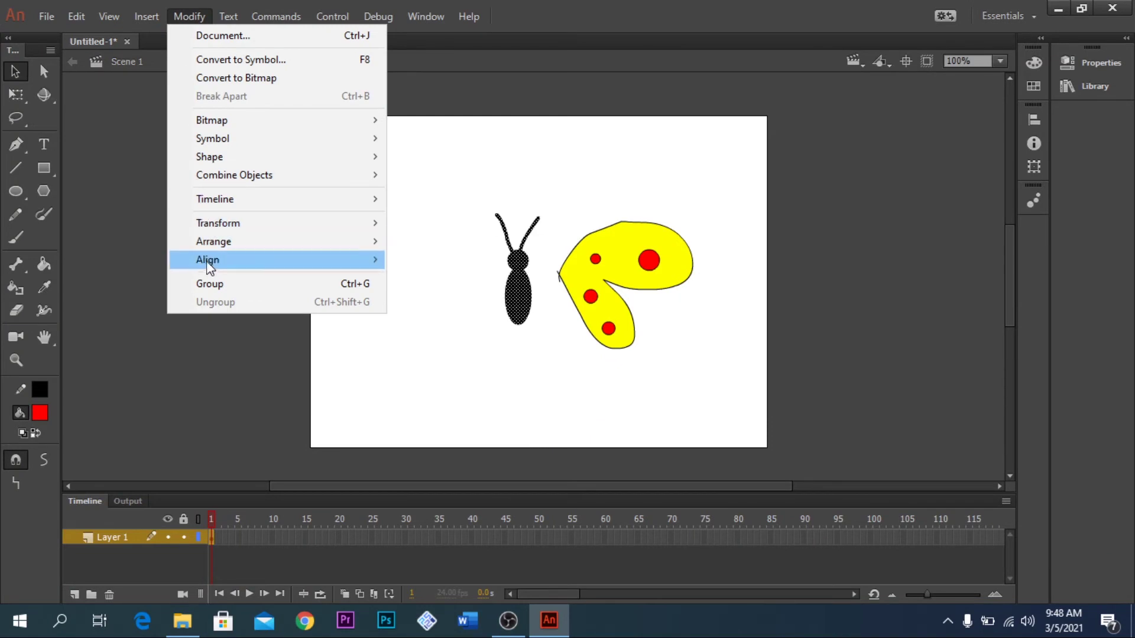
pyautogui.click(208, 283)
pyautogui.moveTo(736, 406); pyautogui.dragTo(551, 176)
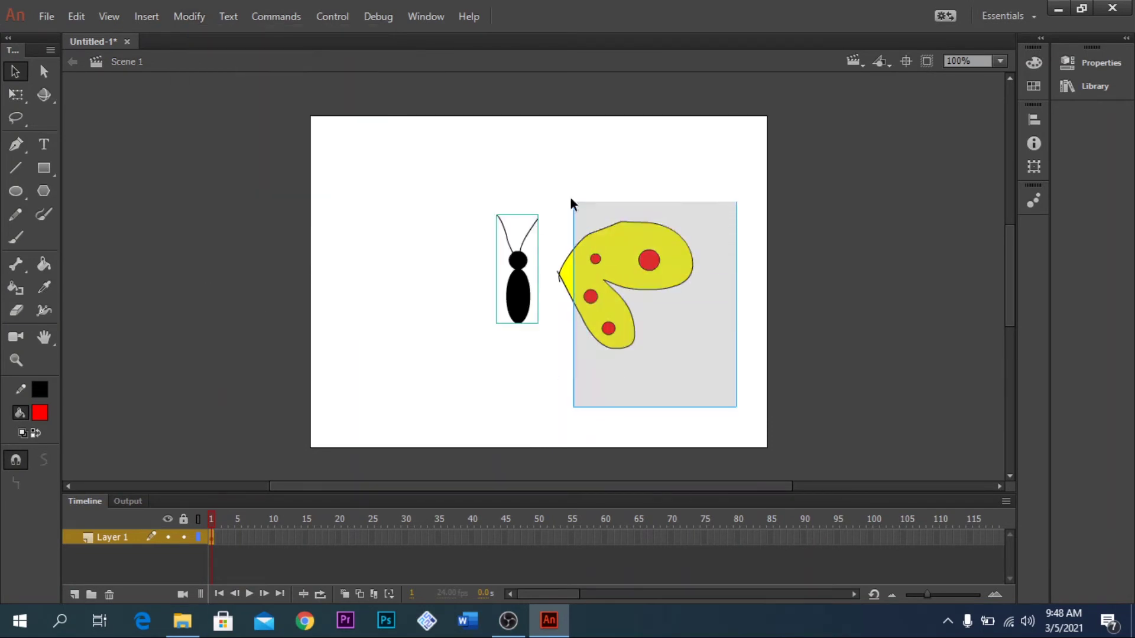
pyautogui.click(194, 25)
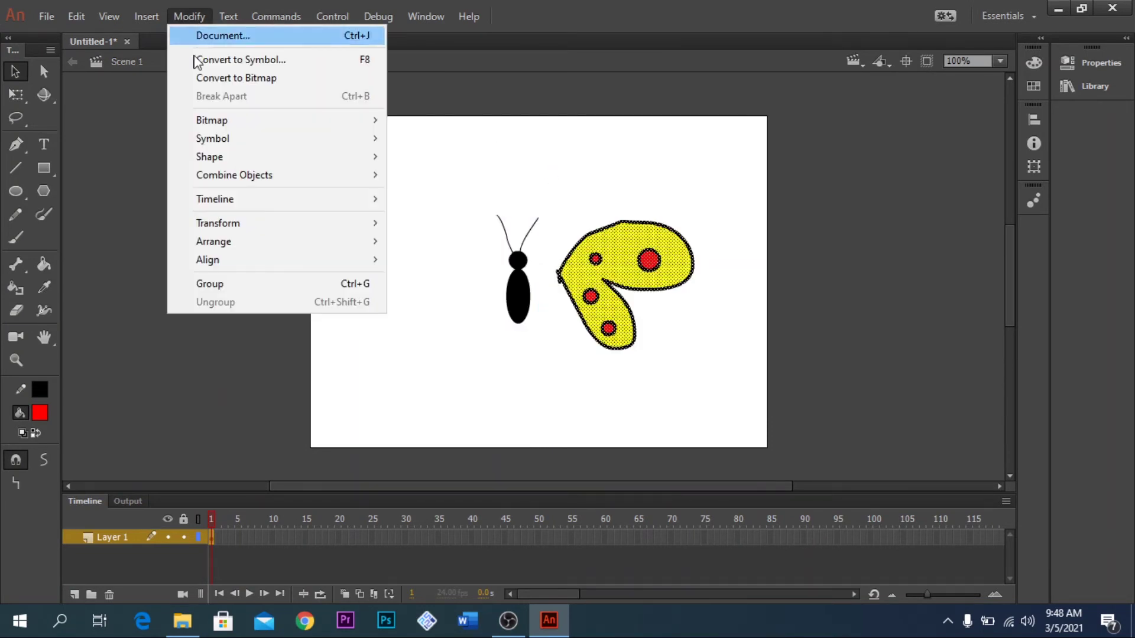
pyautogui.click(219, 289)
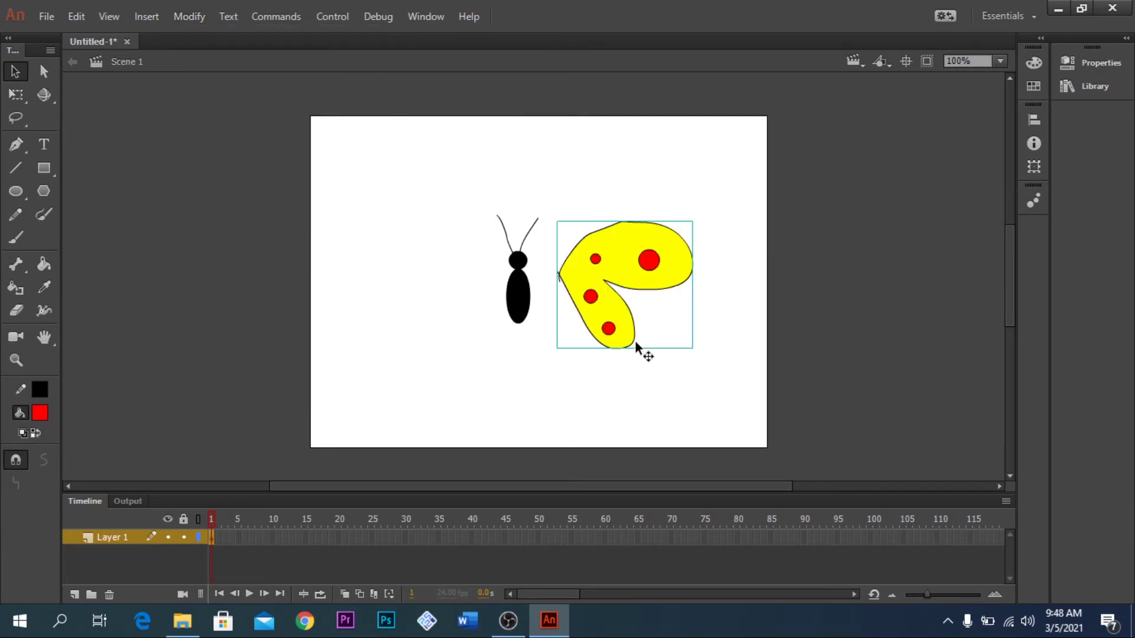
pyautogui.moveTo(637, 282); pyautogui.dragTo(605, 287)
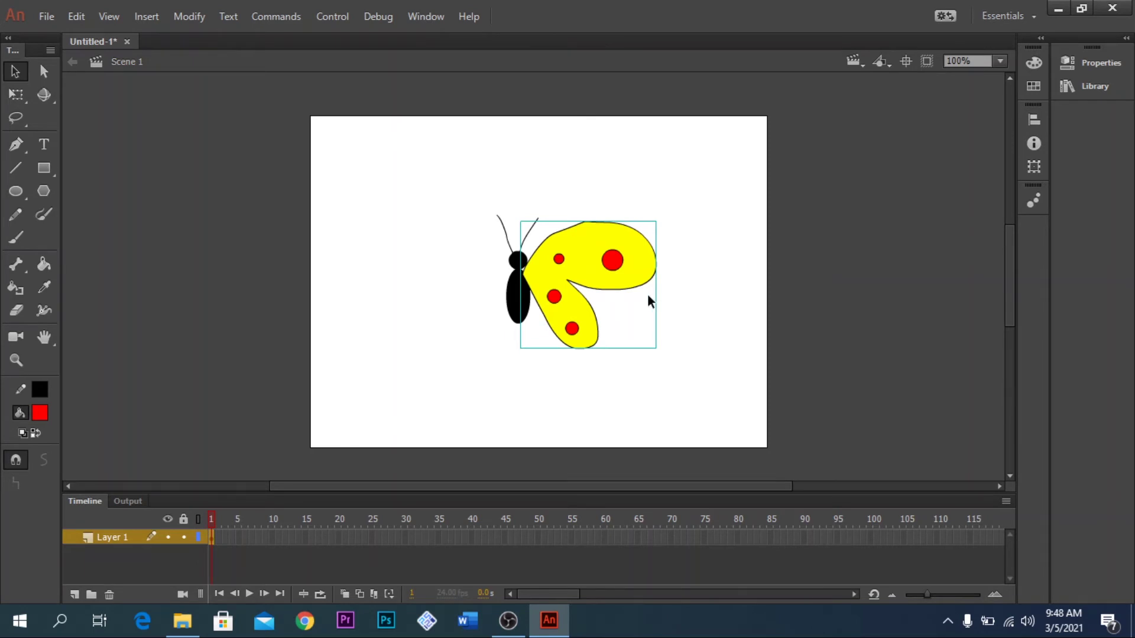
# Duplicate the wing, flip the copy horizontally, and nudge it against the body's left side.
pyautogui.moveTo(491, 285); pyautogui.dragTo(477, 285)
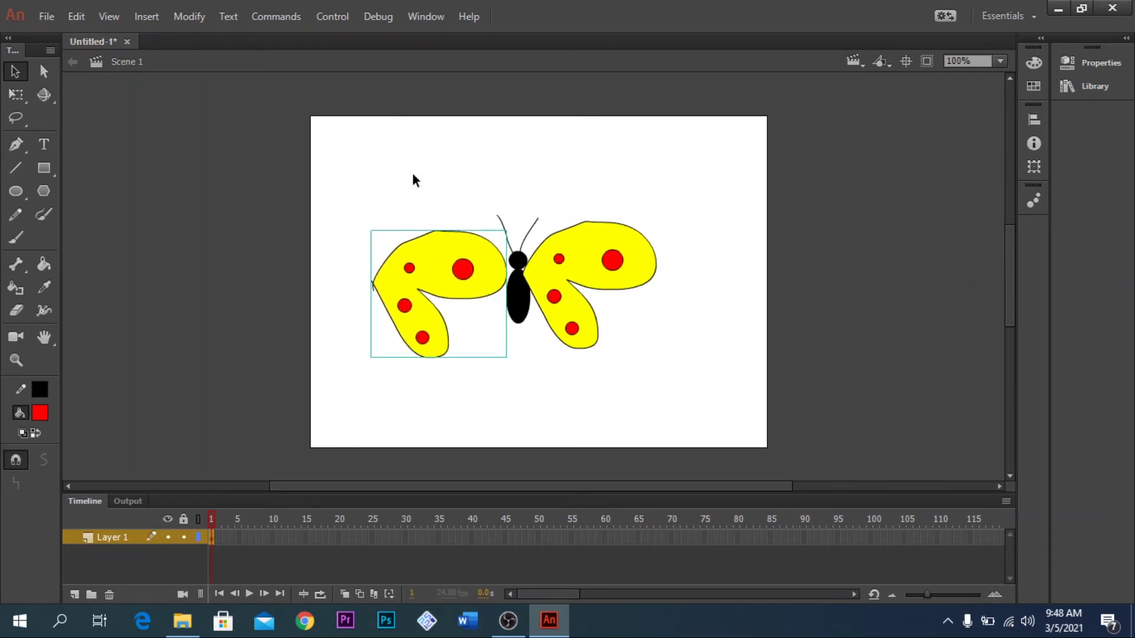
pyautogui.click(190, 16)
pyautogui.moveTo(218, 222)
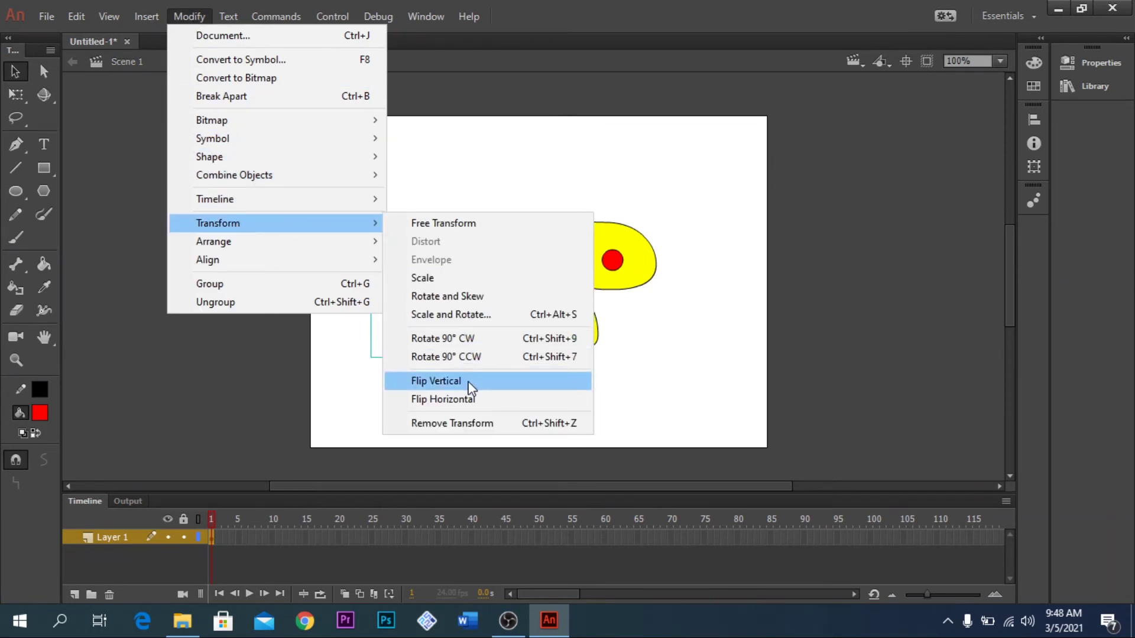
pyautogui.click(461, 399)
pyautogui.moveTo(458, 310); pyautogui.dragTo(467, 303)
pyautogui.press('Left')
pyautogui.press('Left')
pyautogui.press('Left')
pyautogui.press('Left')
pyautogui.press('Left')
pyautogui.press('Left')
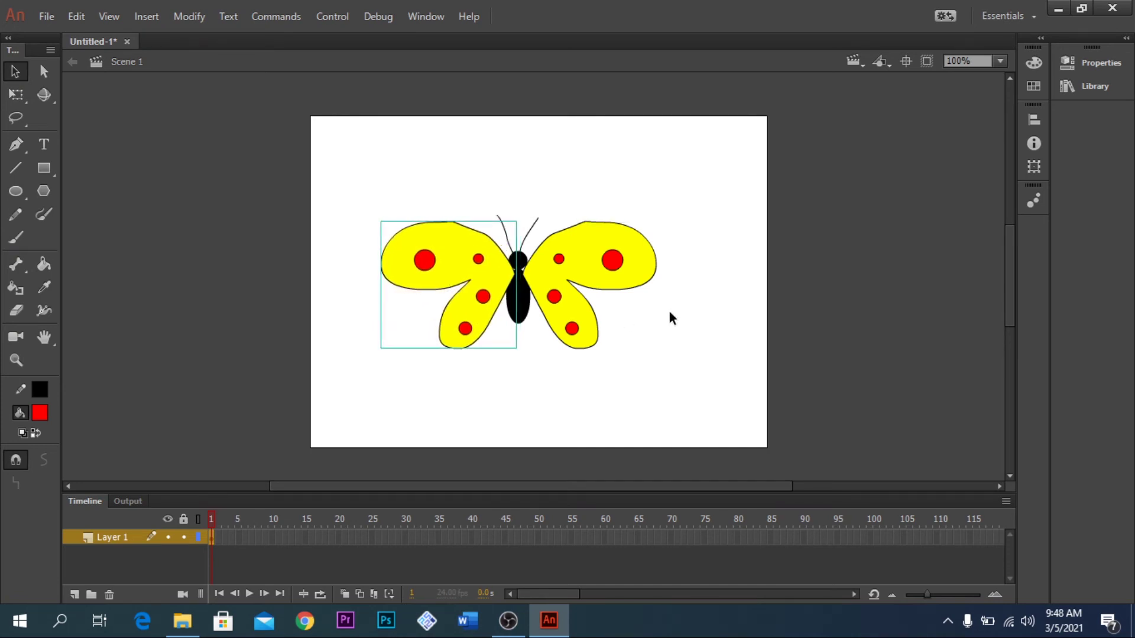
pyautogui.press('Left')
# Select every part of the butterfly and convert it into a Movie Clip named Symbol 2.
pyautogui.click(670, 311)
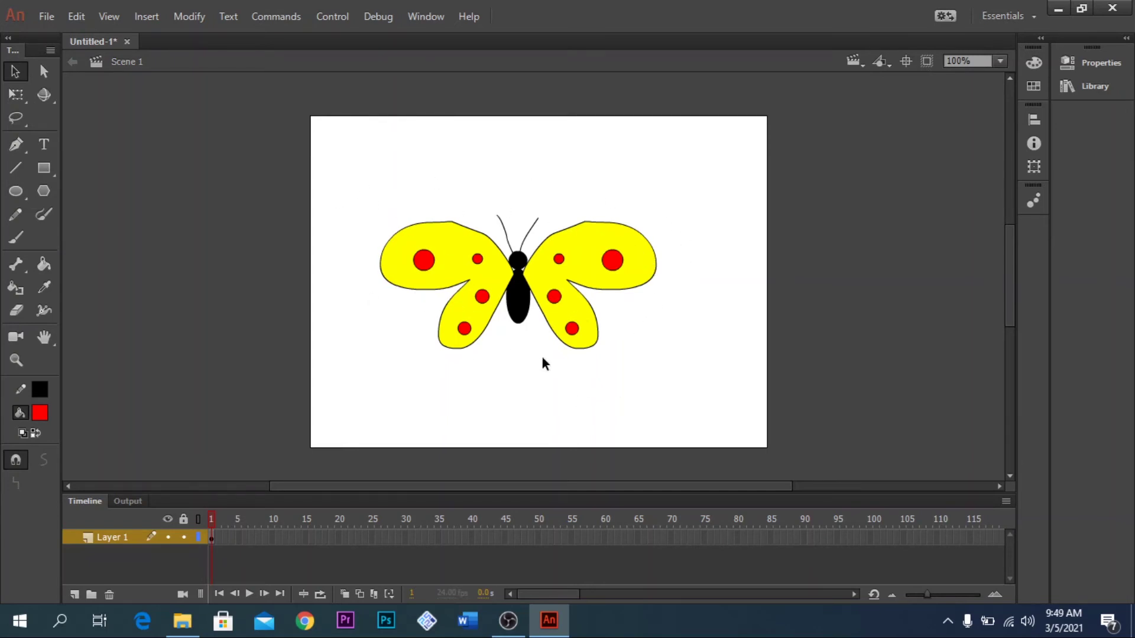
pyautogui.moveTo(349, 169); pyautogui.dragTo(693, 405)
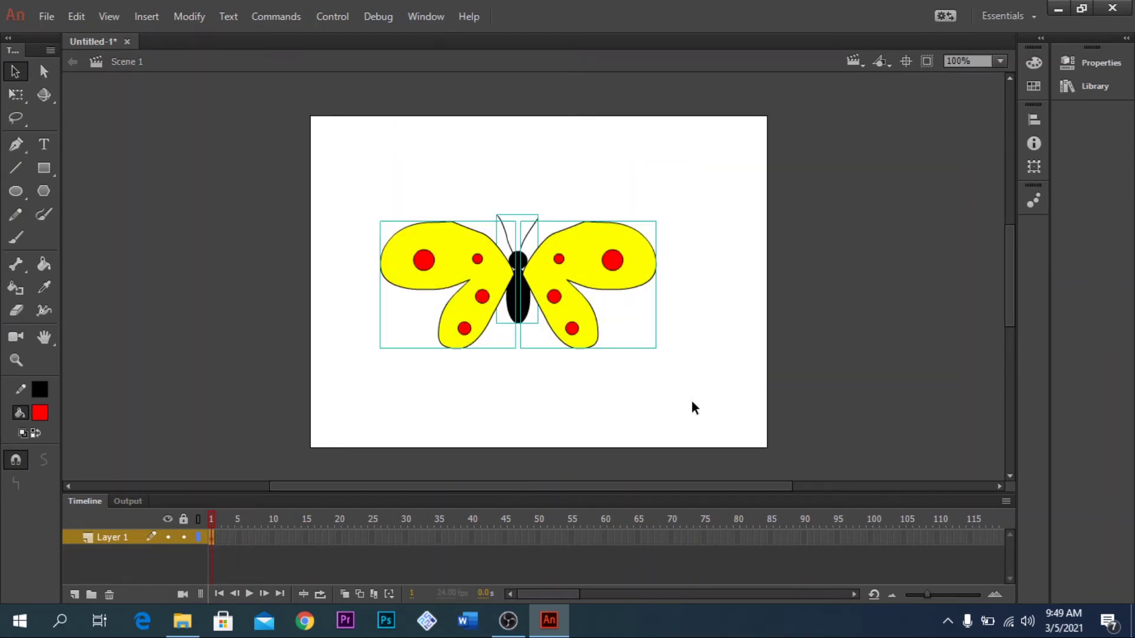
pyautogui.press('F8')
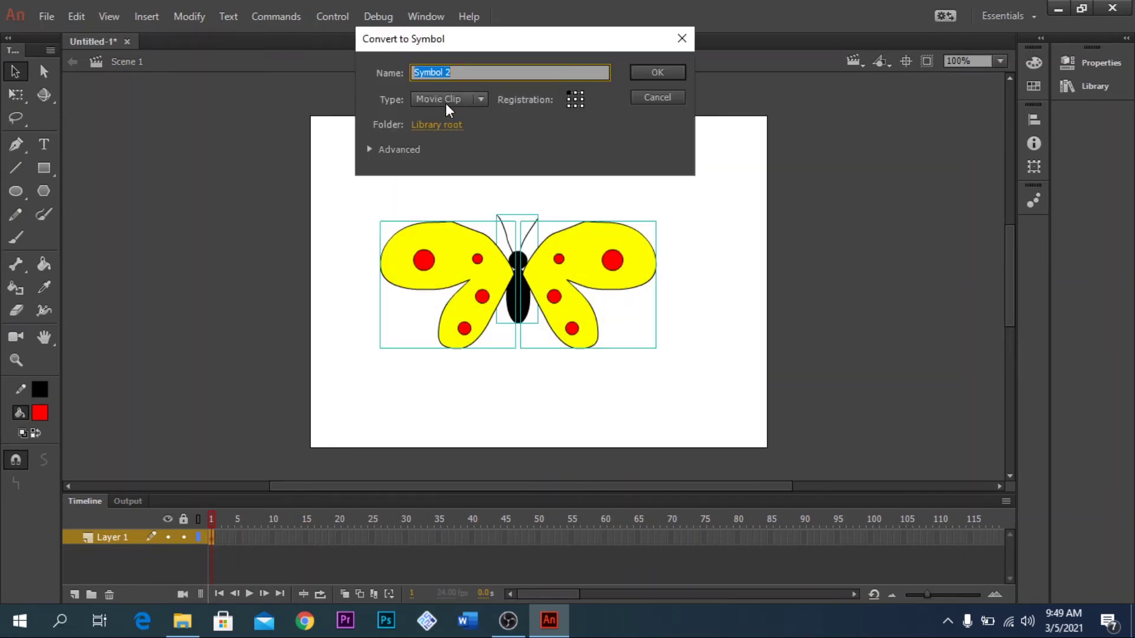
pyautogui.click(676, 72)
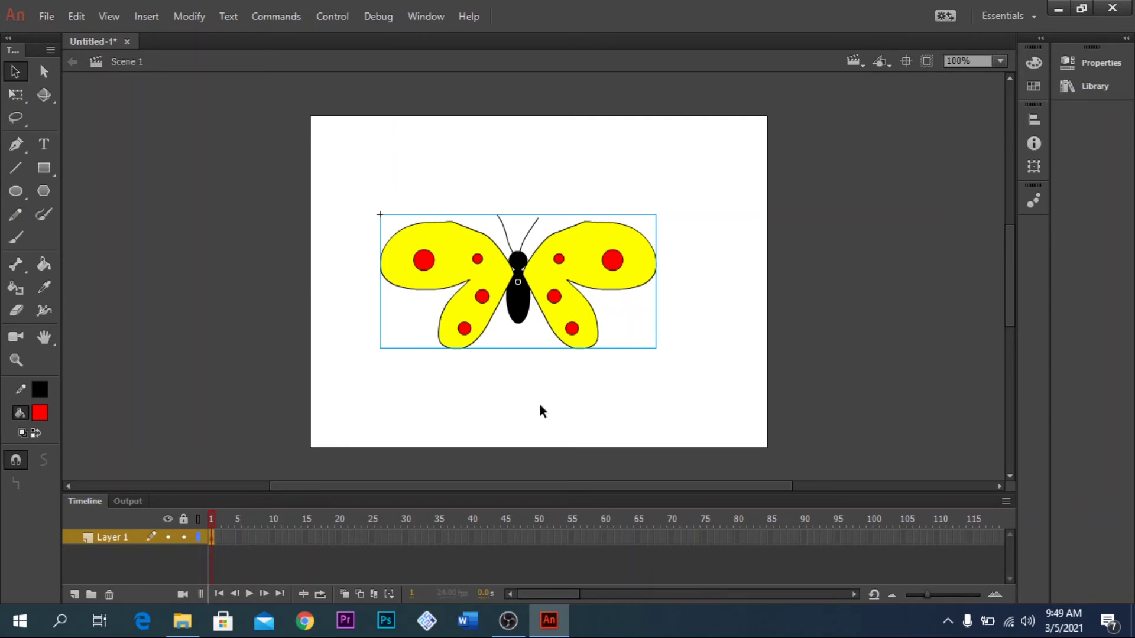
# Enter Symbol 2 for editing and add a keyframe at frame 2 of its timeline.
pyautogui.doubleClick(594, 265)
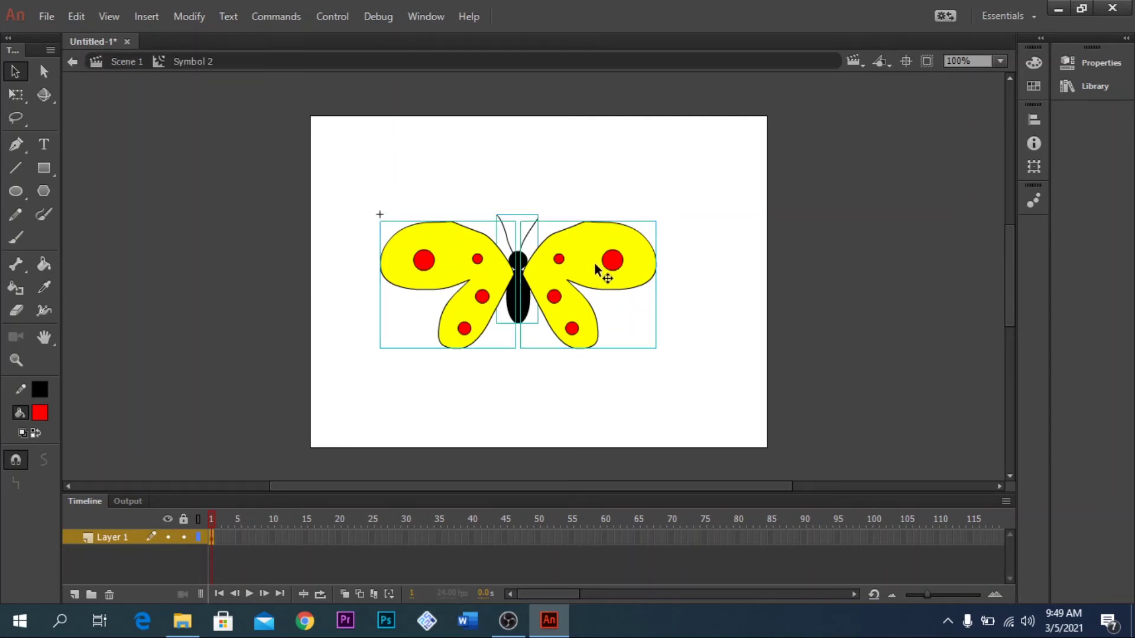
pyautogui.click(705, 424)
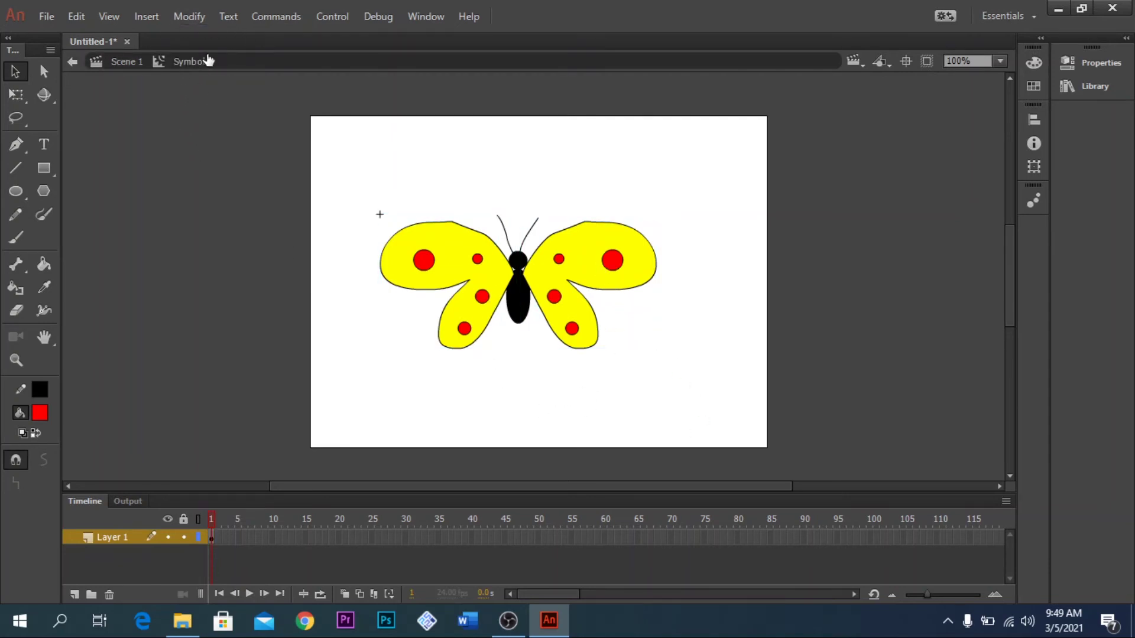
pyautogui.click(611, 282)
pyautogui.click(447, 269)
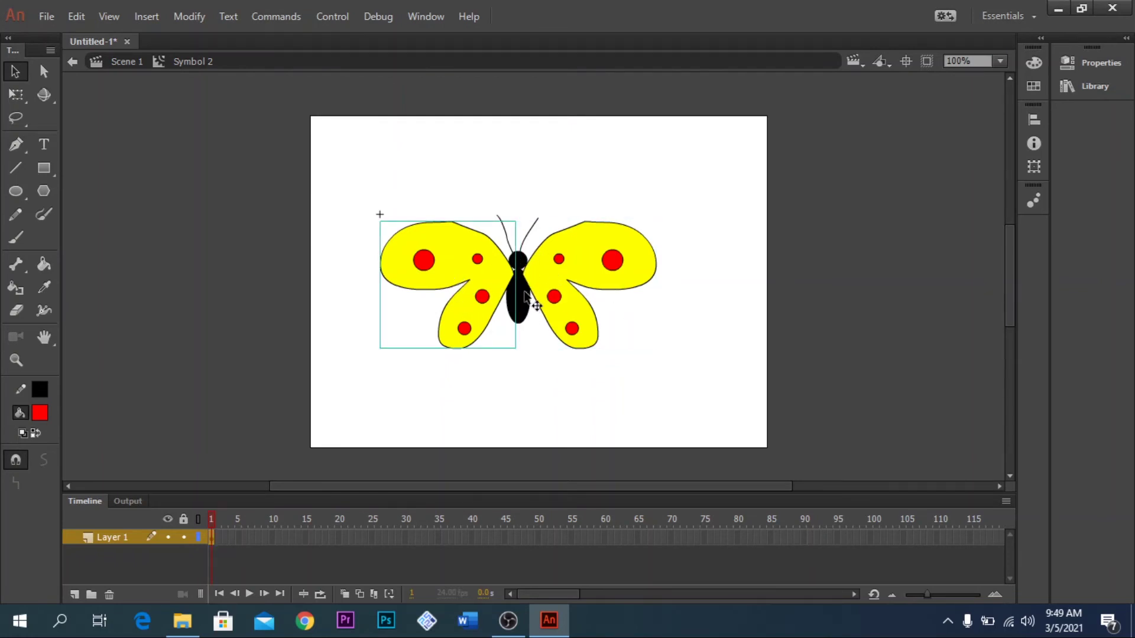
pyautogui.click(221, 538)
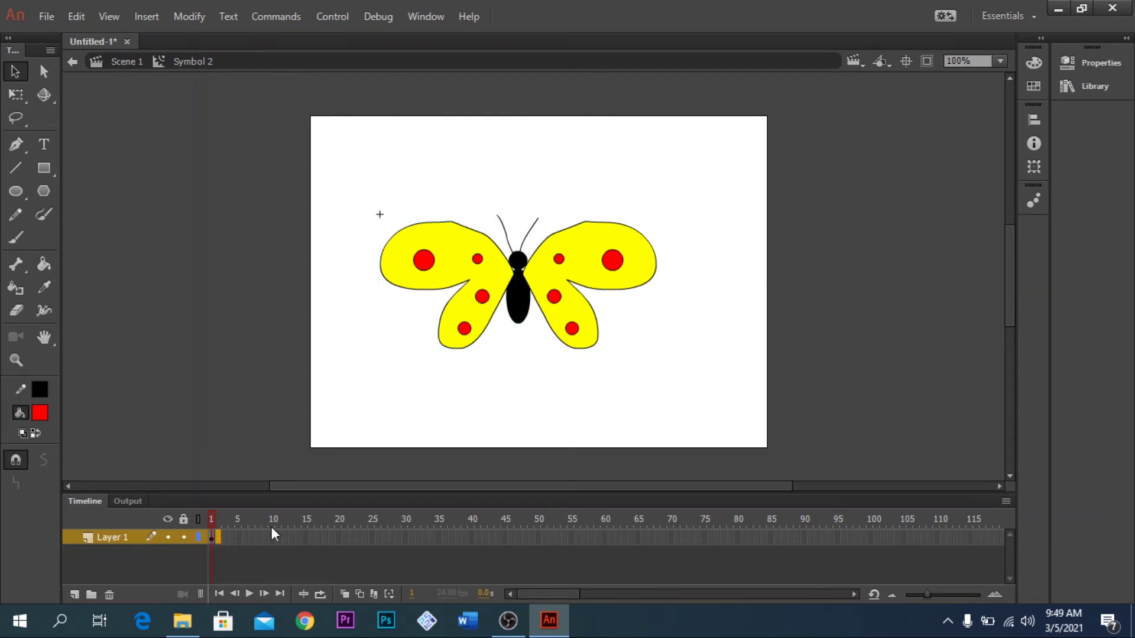
pyautogui.press('F6')
# On frame 2, set the right wing's pivot by the body and squeeze the wing narrower.
pyautogui.click(607, 322)
pyautogui.click(621, 278)
pyautogui.click(15, 94)
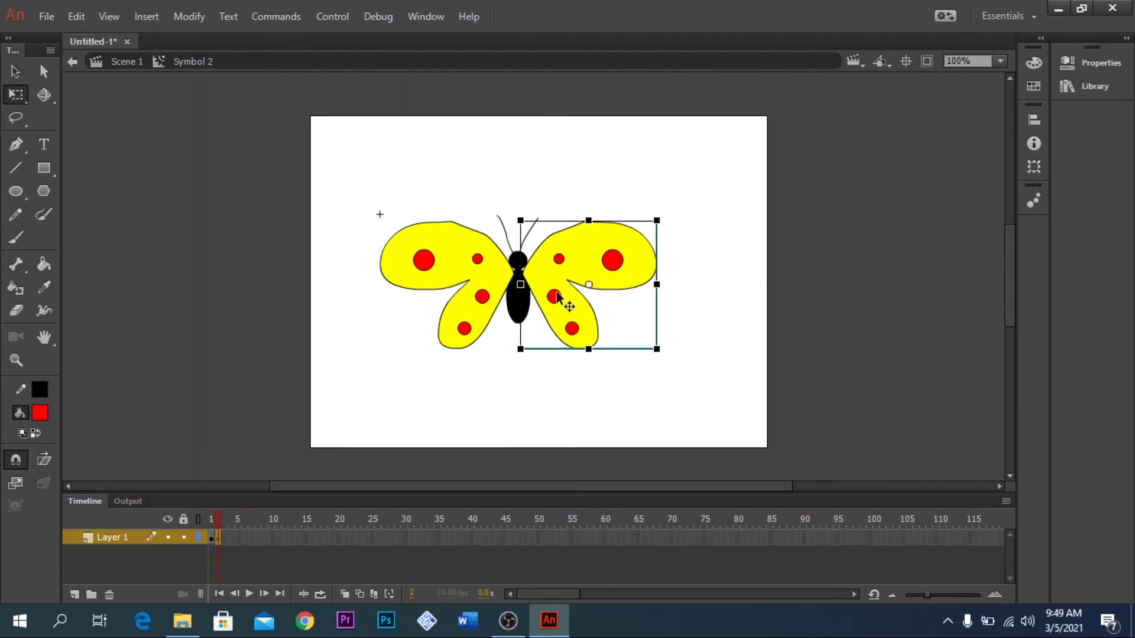
pyautogui.moveTo(589, 286); pyautogui.dragTo(527, 281)
pyautogui.moveTo(657, 284); pyautogui.dragTo(580, 287)
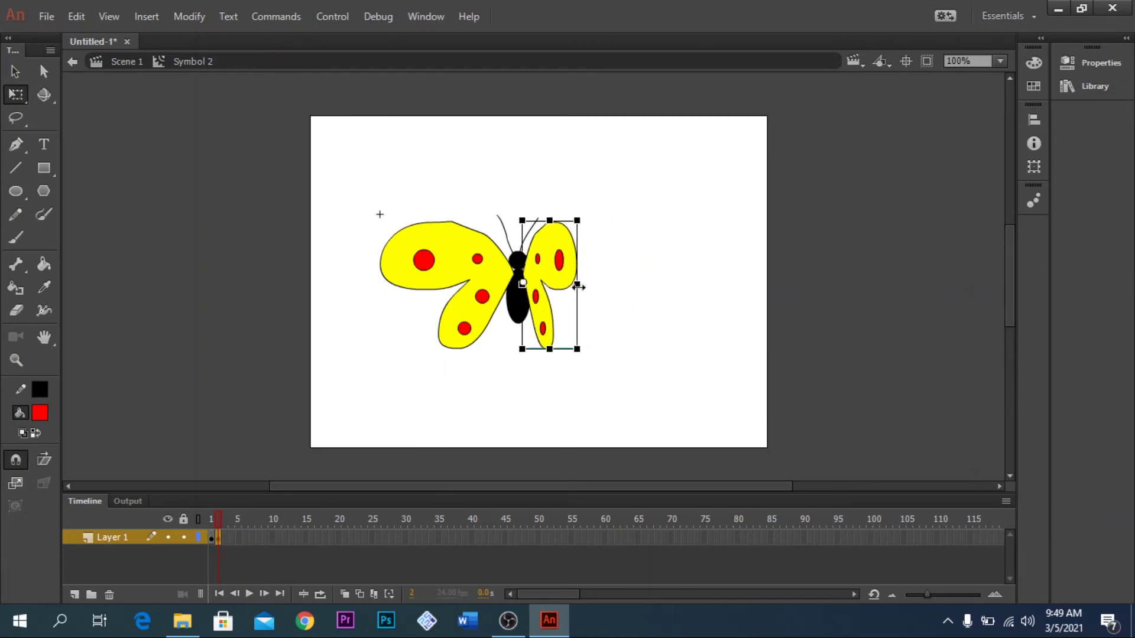
# Squeeze the left wing narrower toward the body too, then scrub frames 1–2 to preview.
pyautogui.click(482, 278)
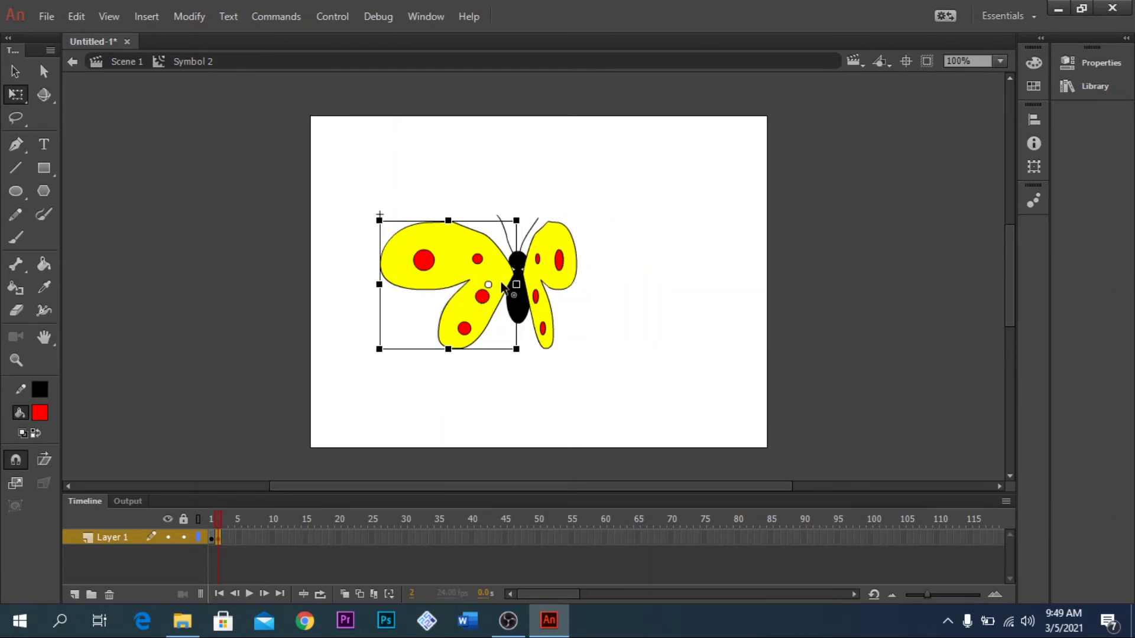
pyautogui.moveTo(448, 285); pyautogui.dragTo(513, 283)
pyautogui.moveTo(382, 285); pyautogui.dragTo(454, 294)
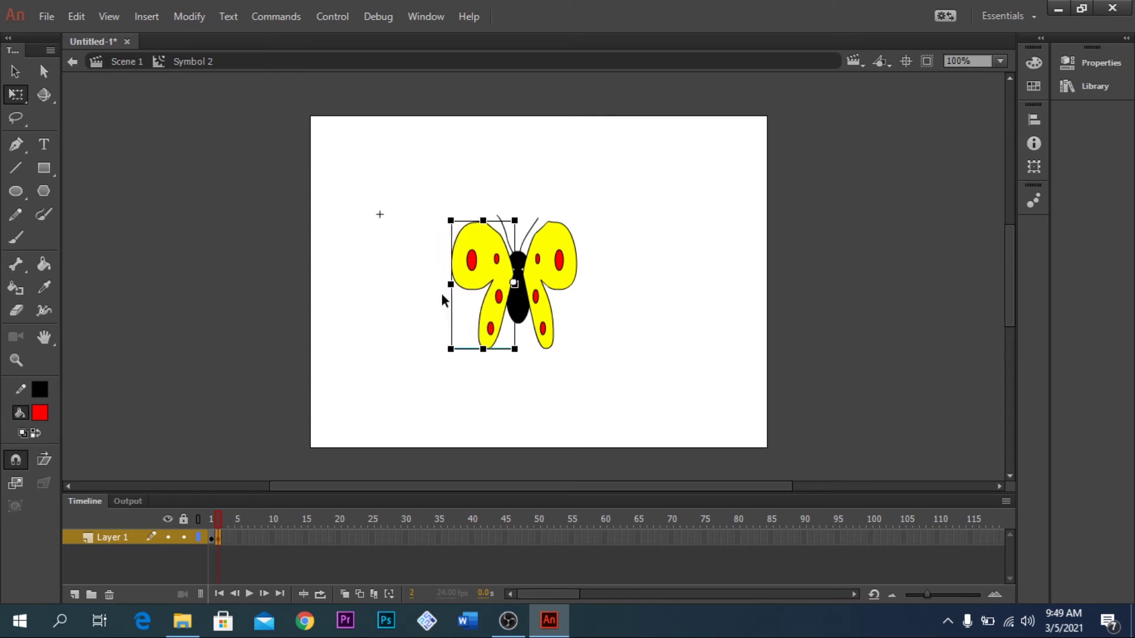
pyautogui.click(337, 436)
pyautogui.moveTo(218, 519)
pyautogui.mouseDown()
pyautogui.moveTo(232, 521)
pyautogui.moveTo(190, 520)
pyautogui.mouseUp()
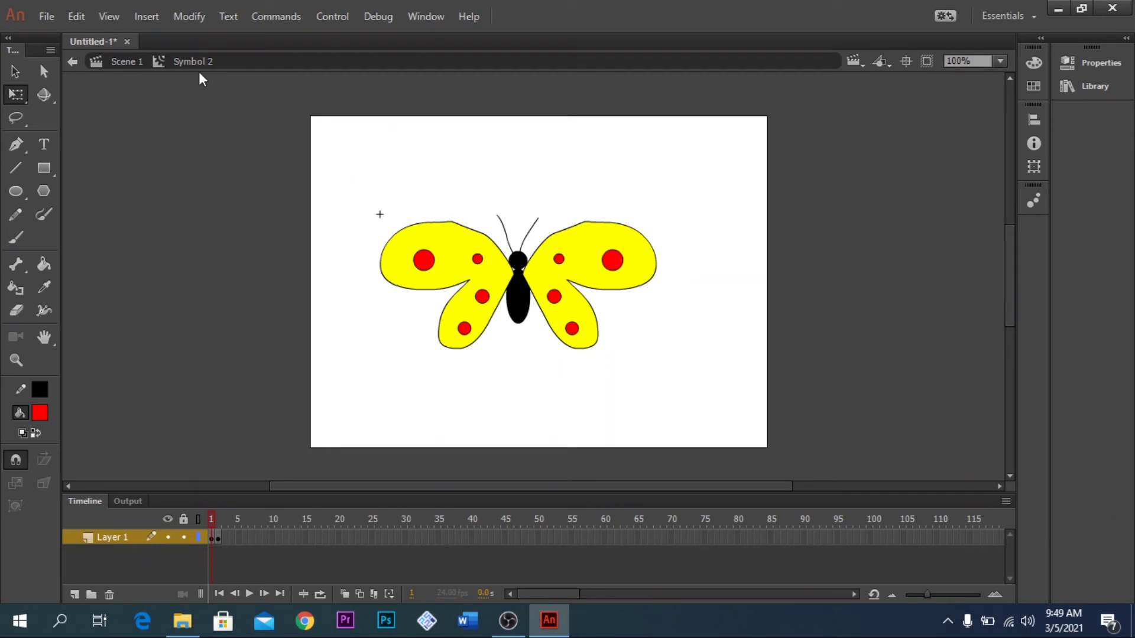
# In Scene 1, rotate the butterfly onto its side, shrink it, and place it at the left stage edge.
pyautogui.click(123, 61)
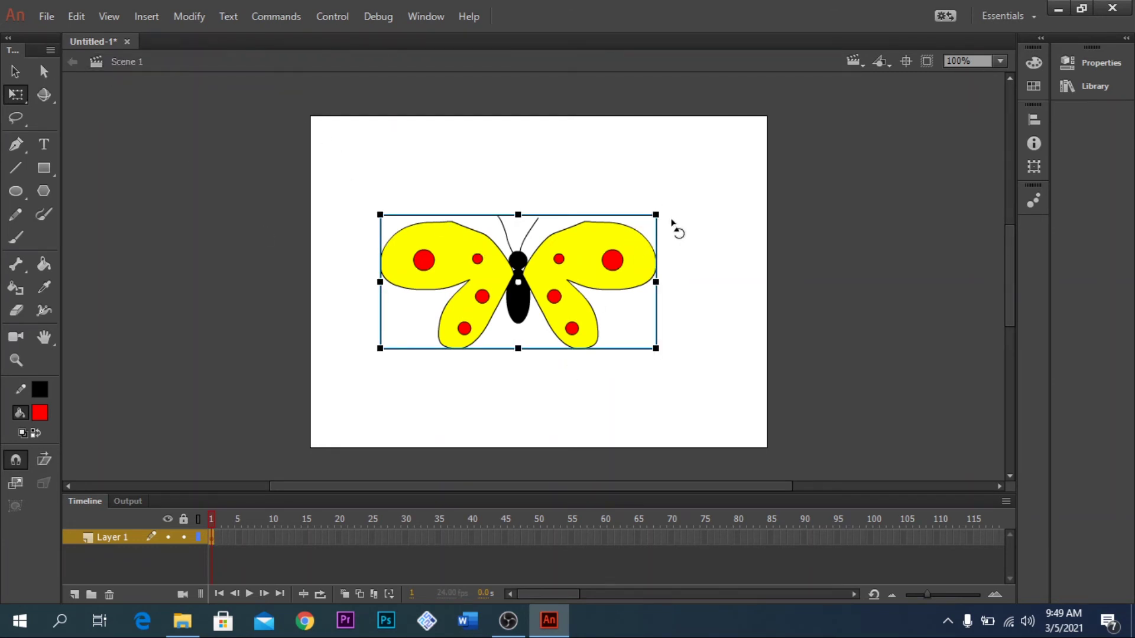
pyautogui.moveTo(677, 229)
pyautogui.mouseDown()
pyautogui.moveTo(697, 316)
pyautogui.moveTo(623, 451)
pyautogui.mouseUp()
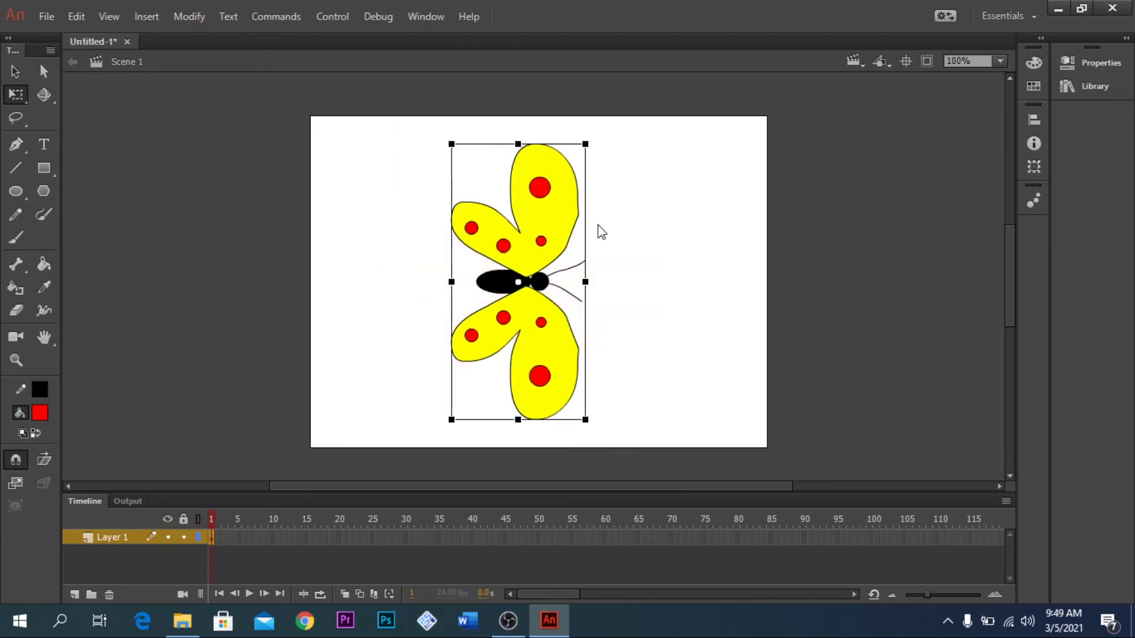
pyautogui.moveTo(587, 143); pyautogui.dragTo(539, 214)
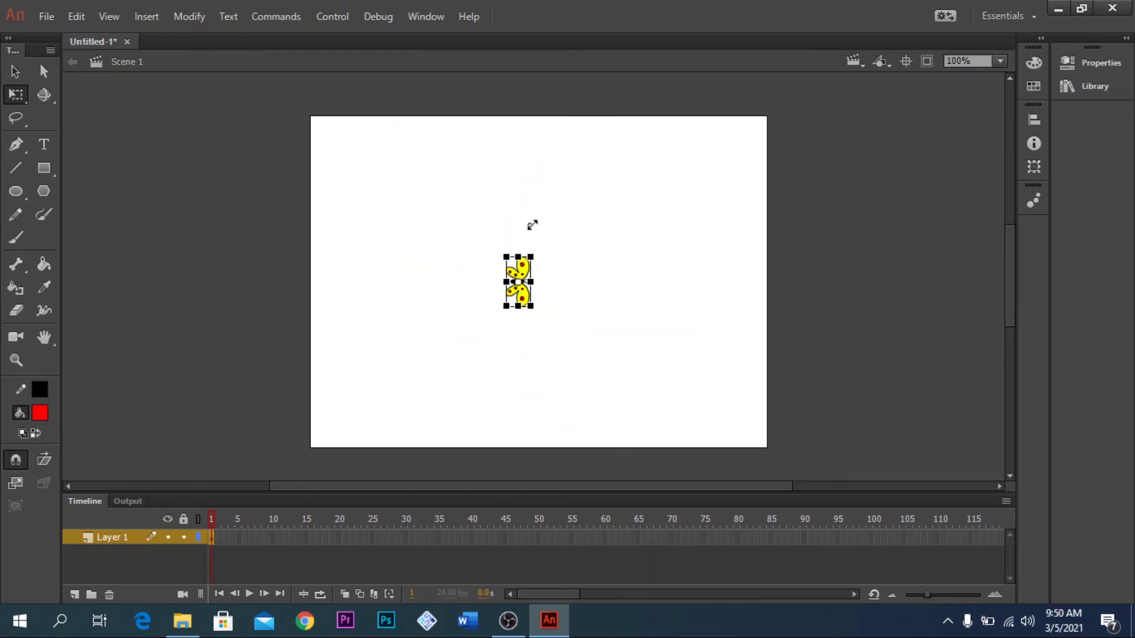
pyautogui.moveTo(530, 305); pyautogui.dragTo(301, 330)
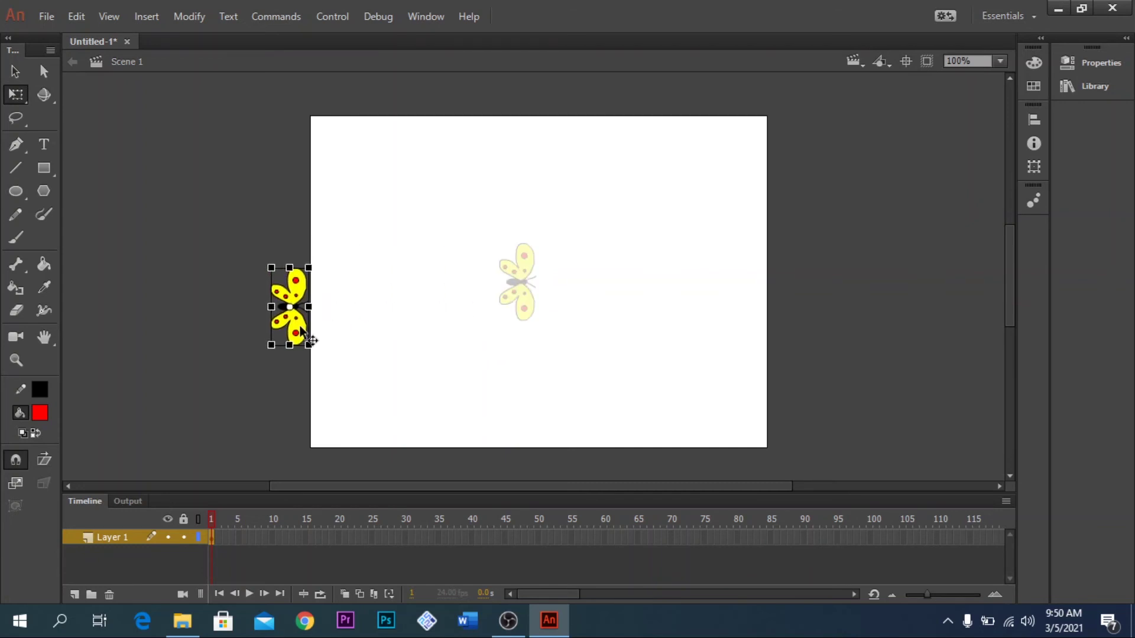
pyautogui.click(739, 540)
# Create an 80-frame classic tween ending with the butterfly just past the right stage edge.
pyautogui.press('F5')
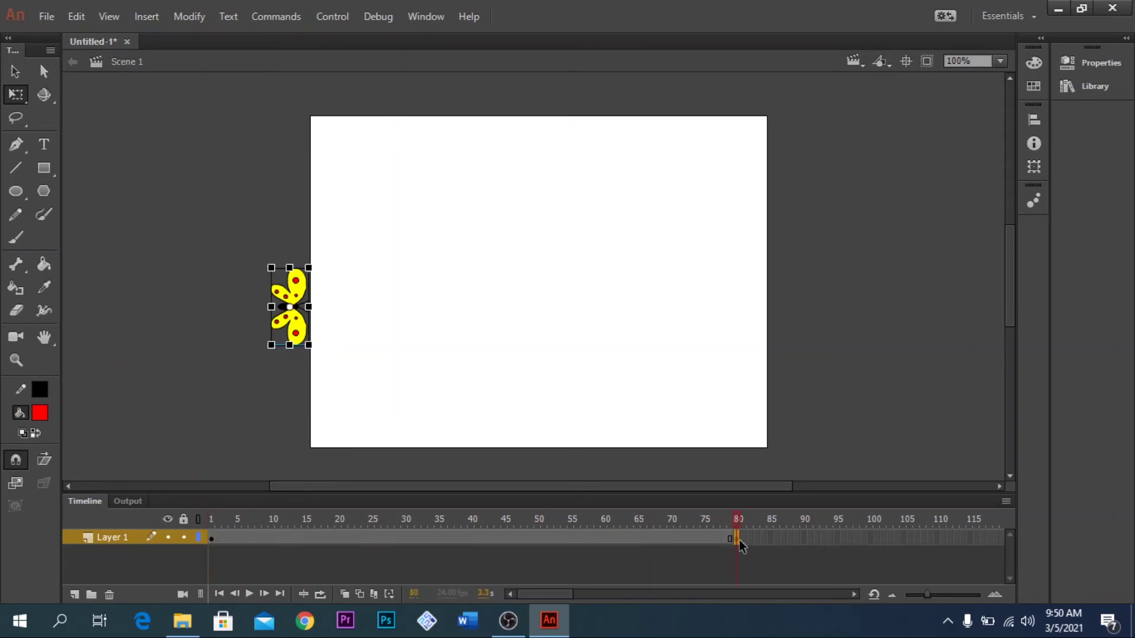
pyautogui.rightClick(673, 541)
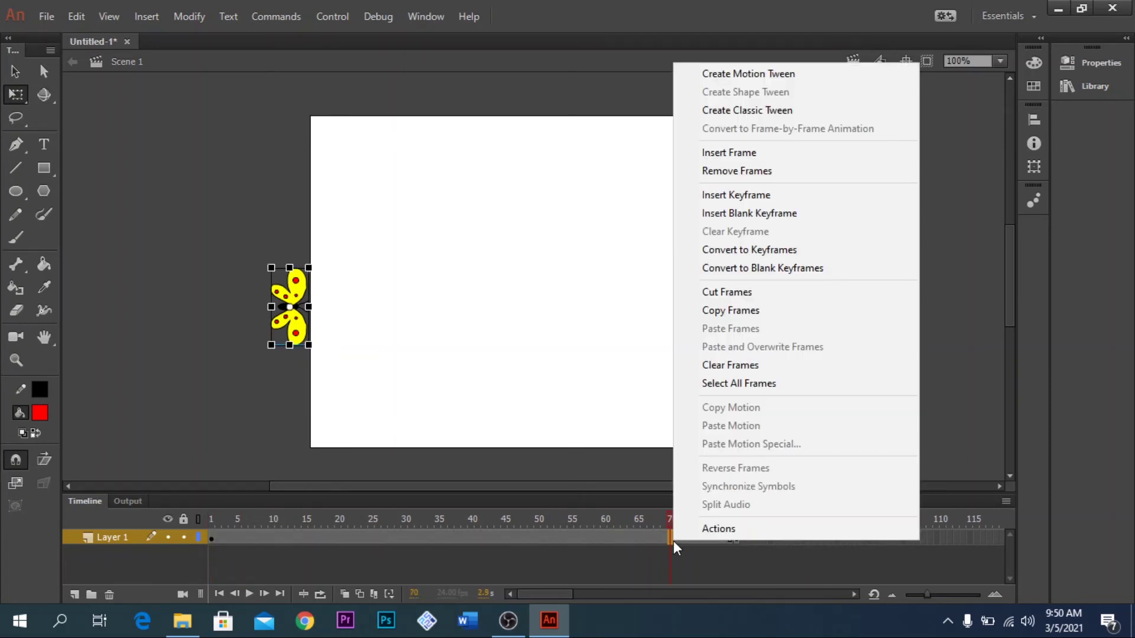
pyautogui.click(747, 110)
pyautogui.click(736, 540)
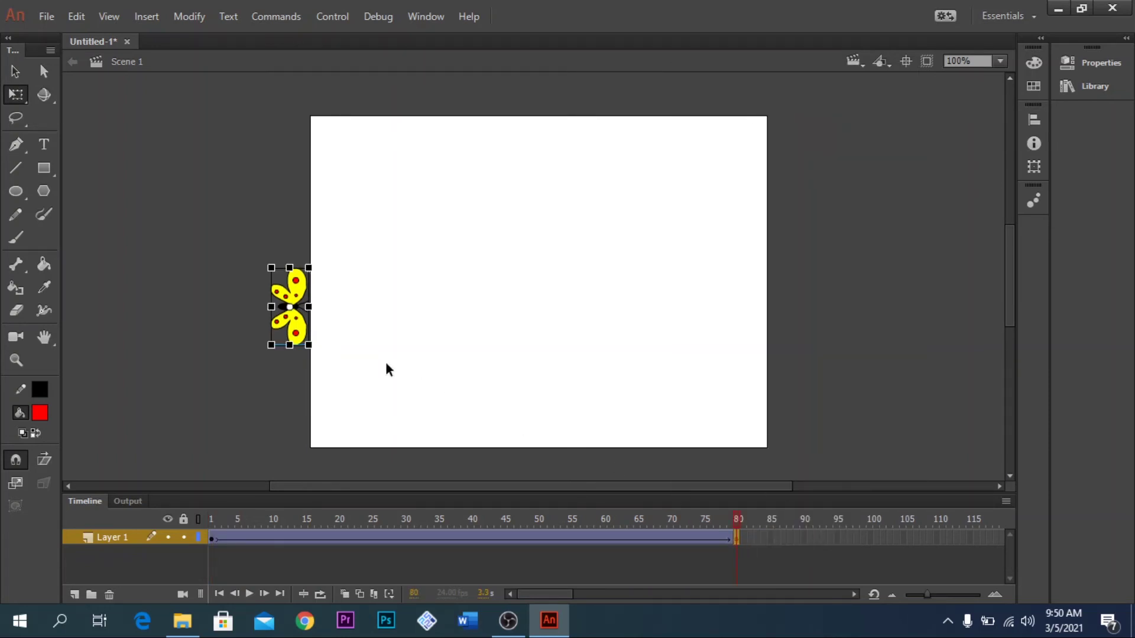
pyautogui.moveTo(296, 331); pyautogui.dragTo(805, 345)
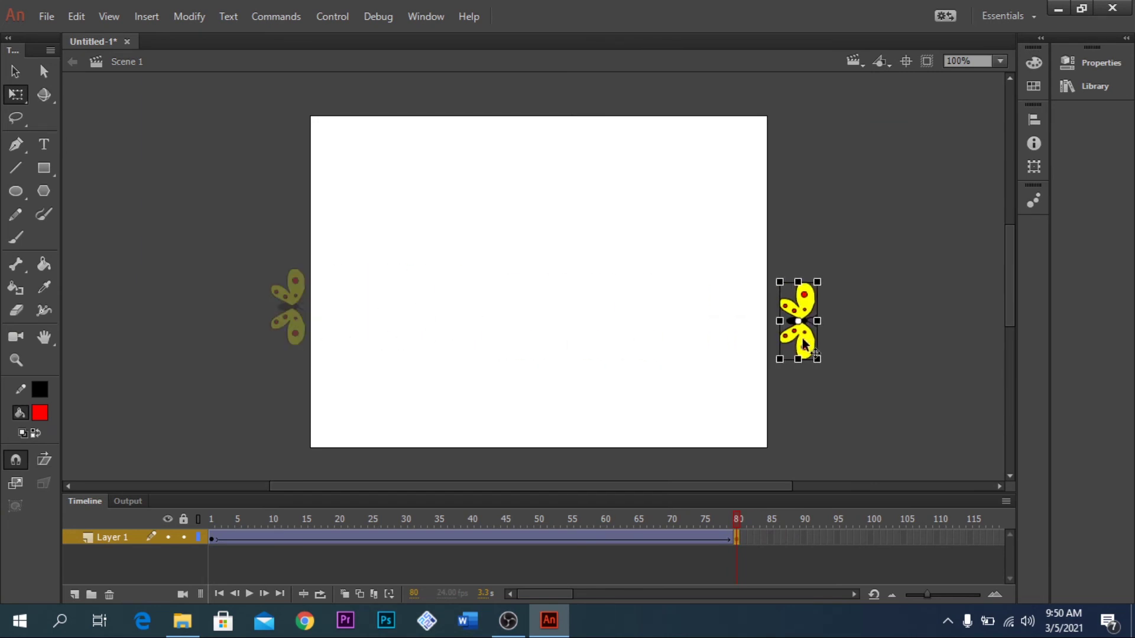
# Test the movie and close the preview window.
pyautogui.click(332, 16)
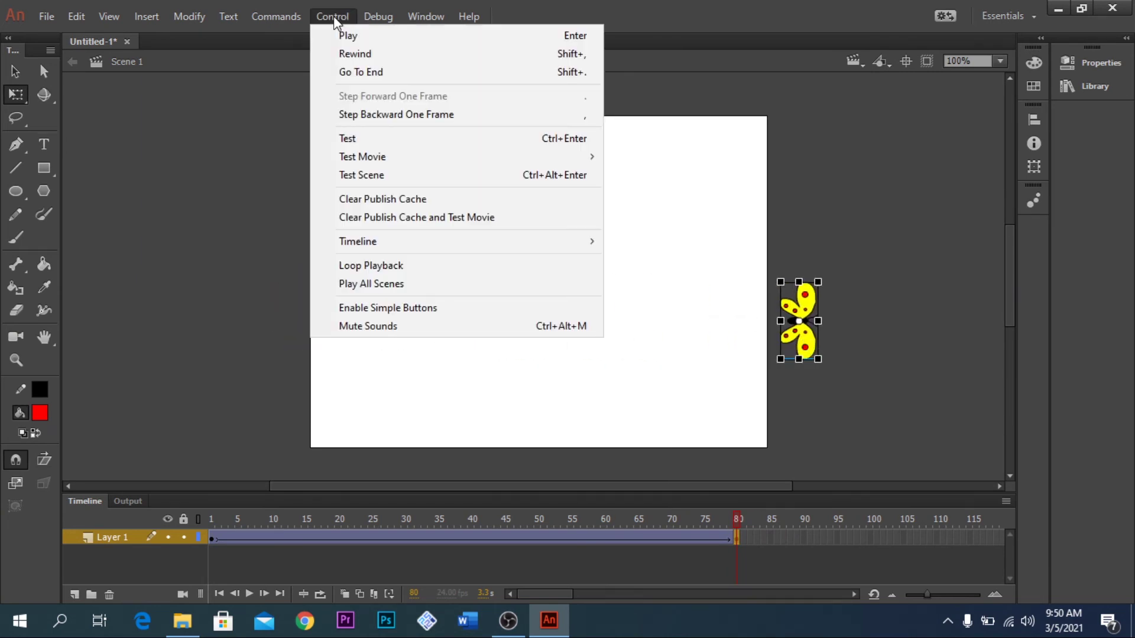
pyautogui.click(353, 139)
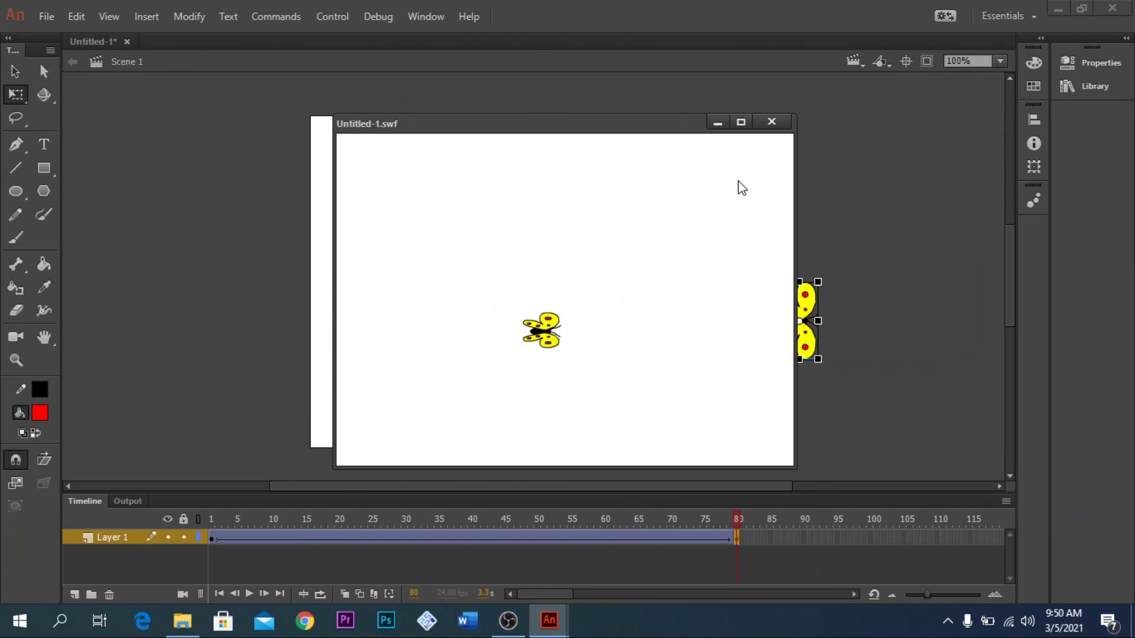
pyautogui.click(771, 122)
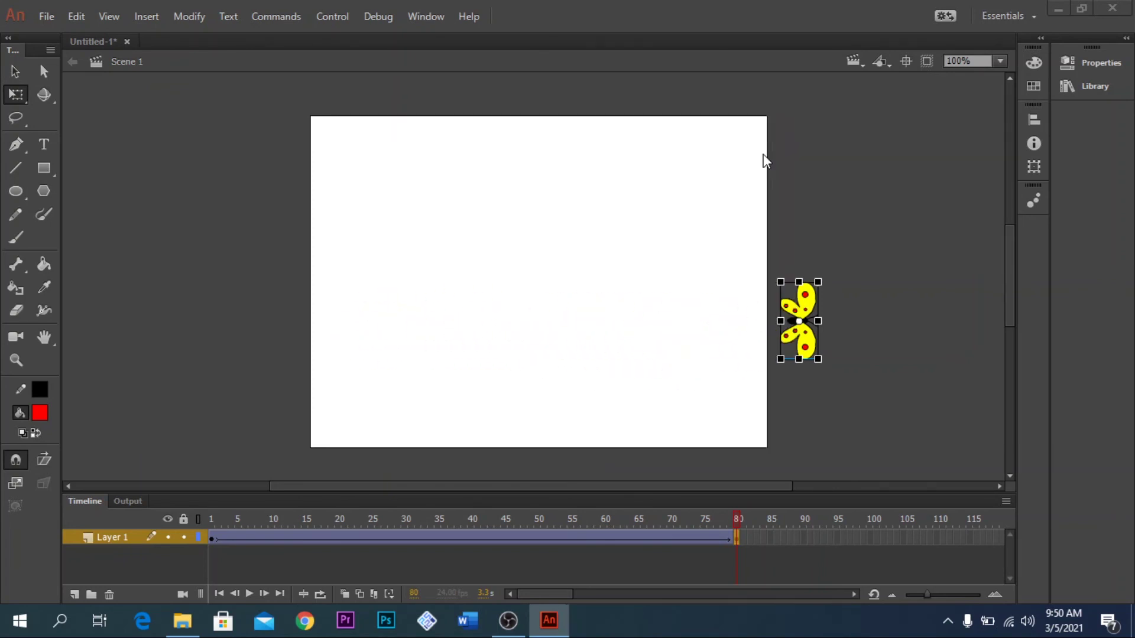
# Open Symbol 2 and scrub between frame 1 and frame 4 to compare open and folded wings.
pyautogui.click(214, 537)
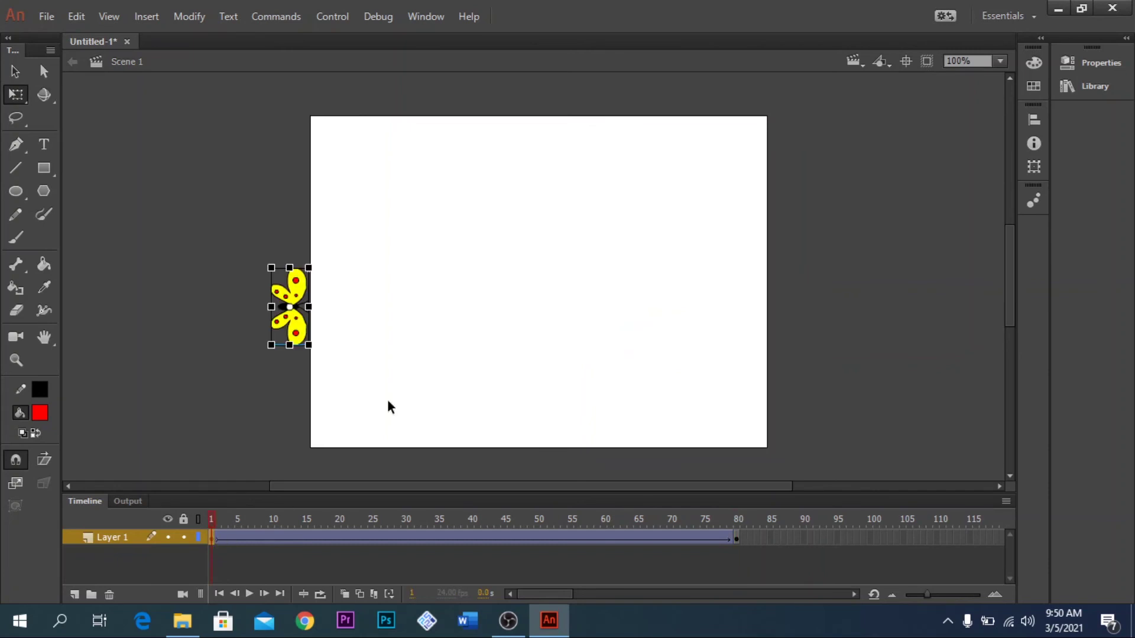
pyautogui.doubleClick(302, 300)
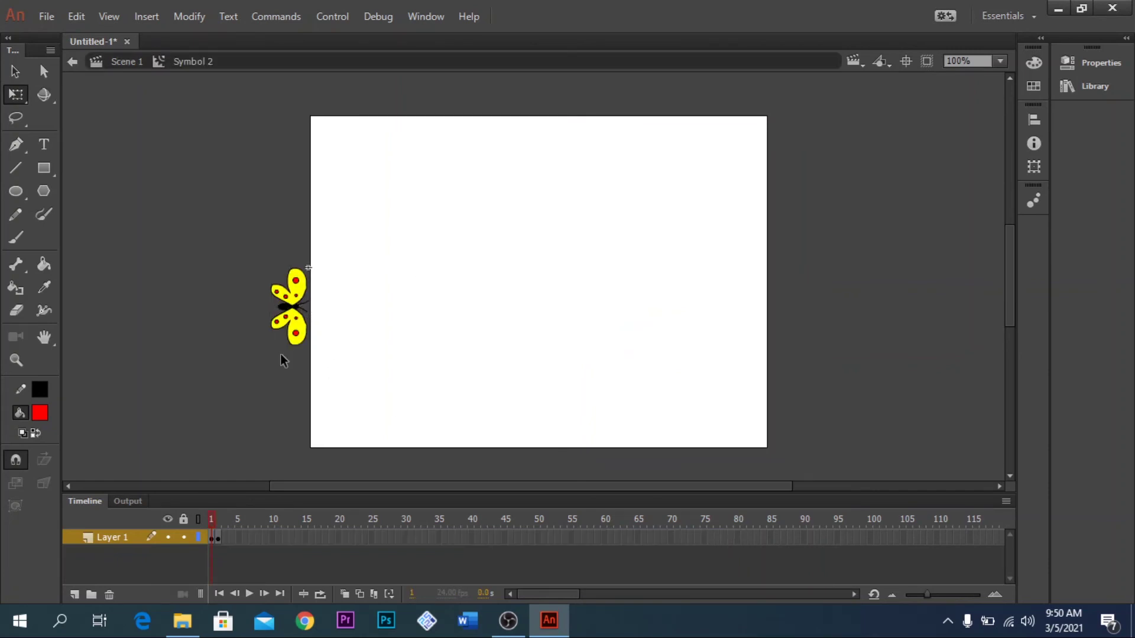
pyautogui.click(213, 536)
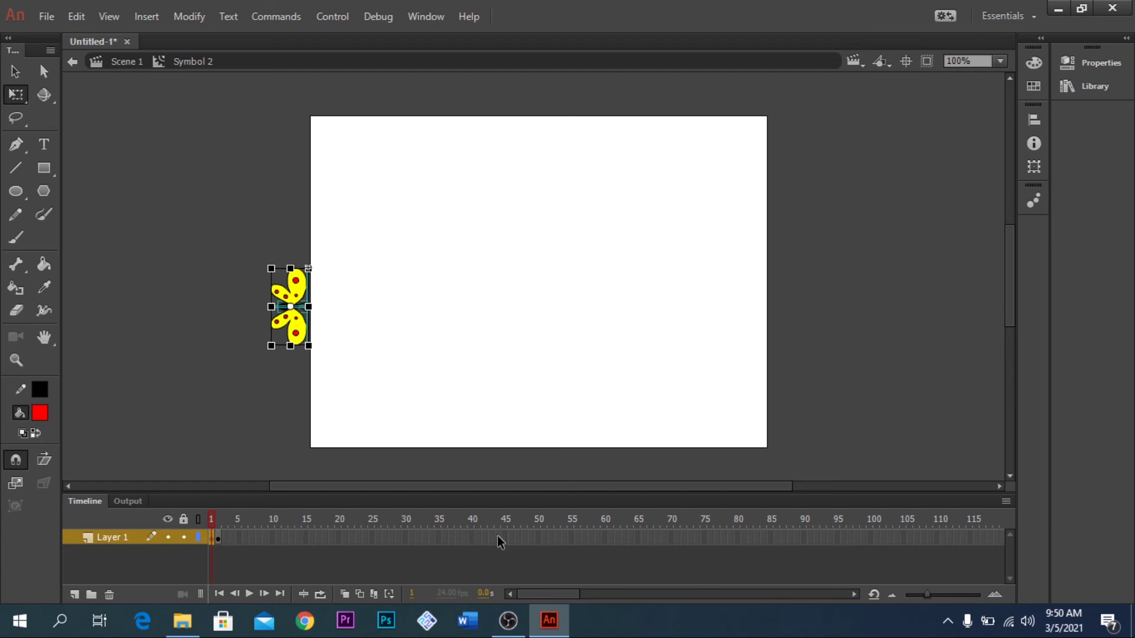
pyautogui.click(232, 540)
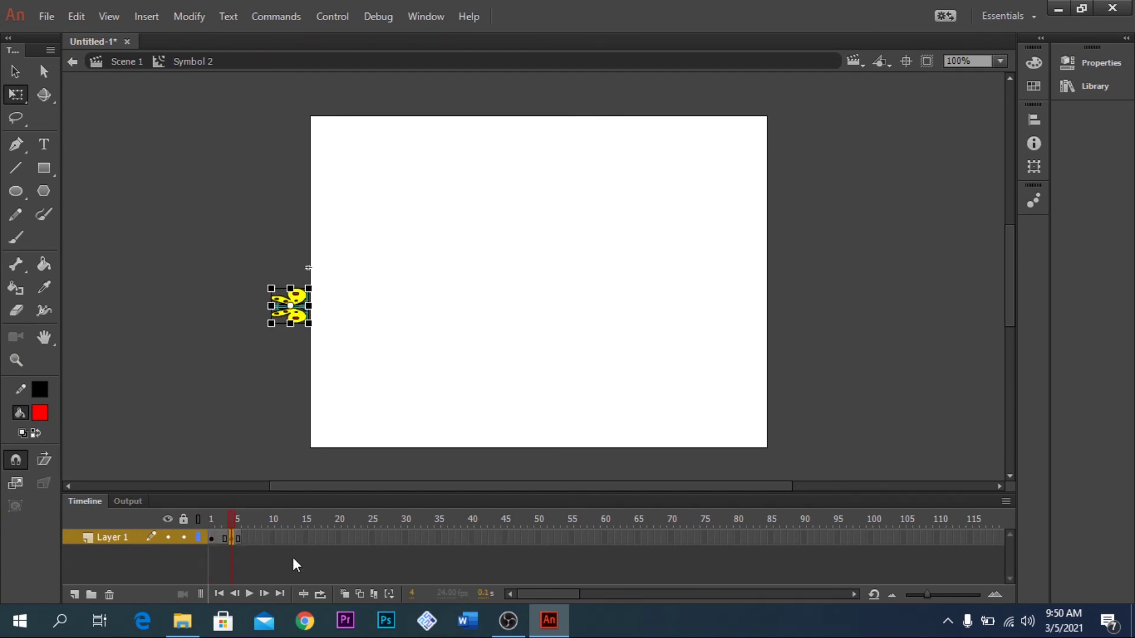
pyautogui.moveTo(233, 517); pyautogui.dragTo(211, 518)
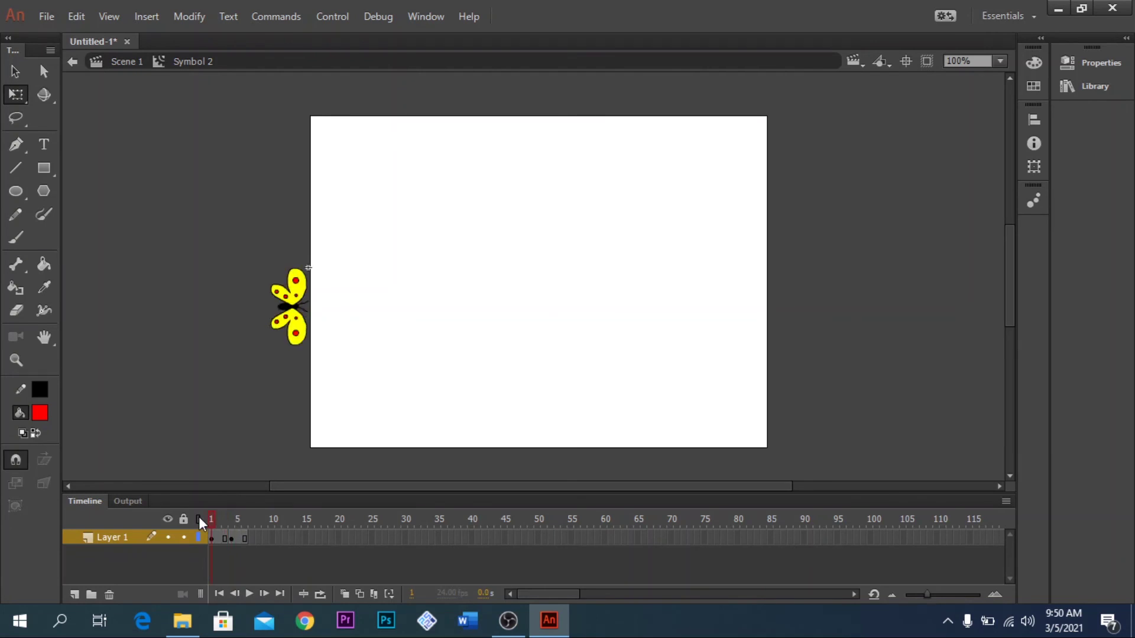
# Run Test Movie to check the wing flapping, then close the preview.
pyautogui.click(346, 17)
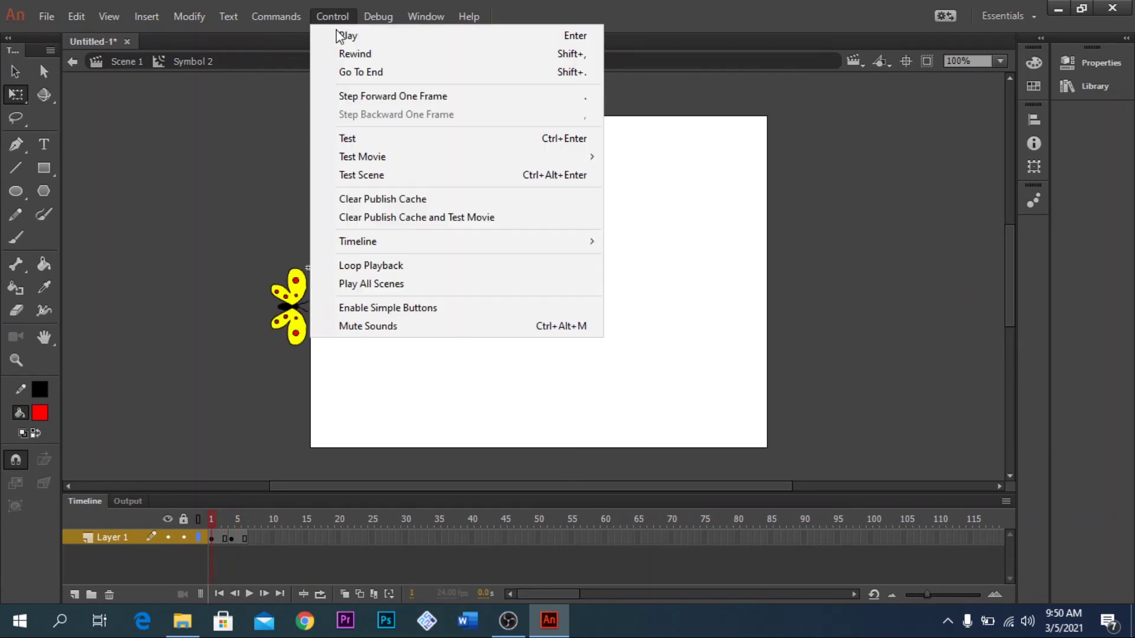
pyautogui.click(372, 155)
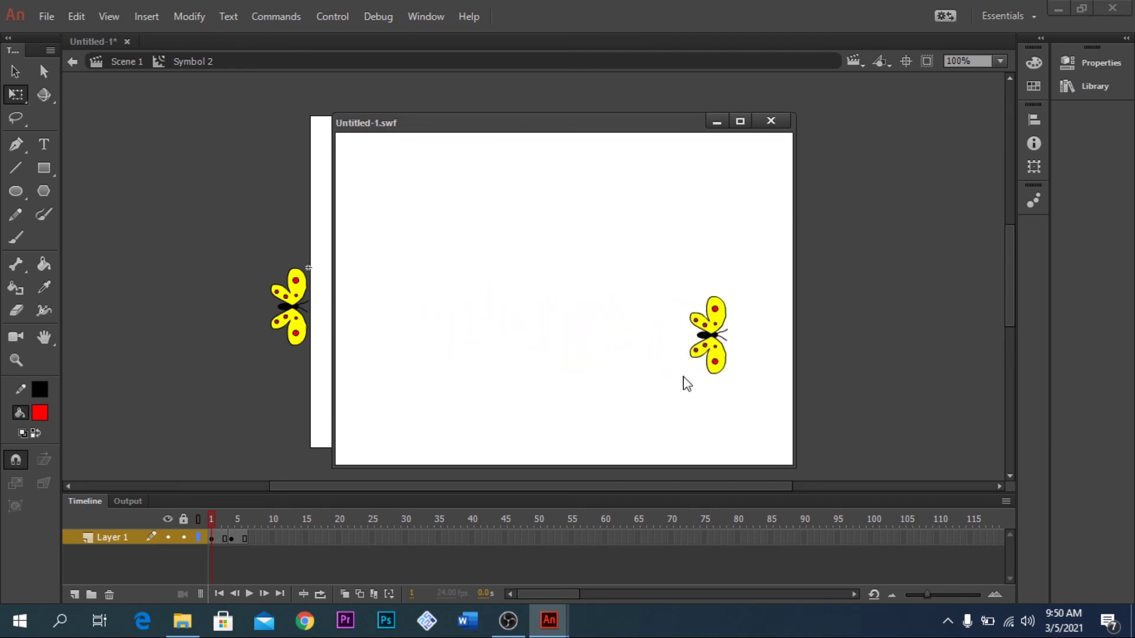
pyautogui.click(771, 121)
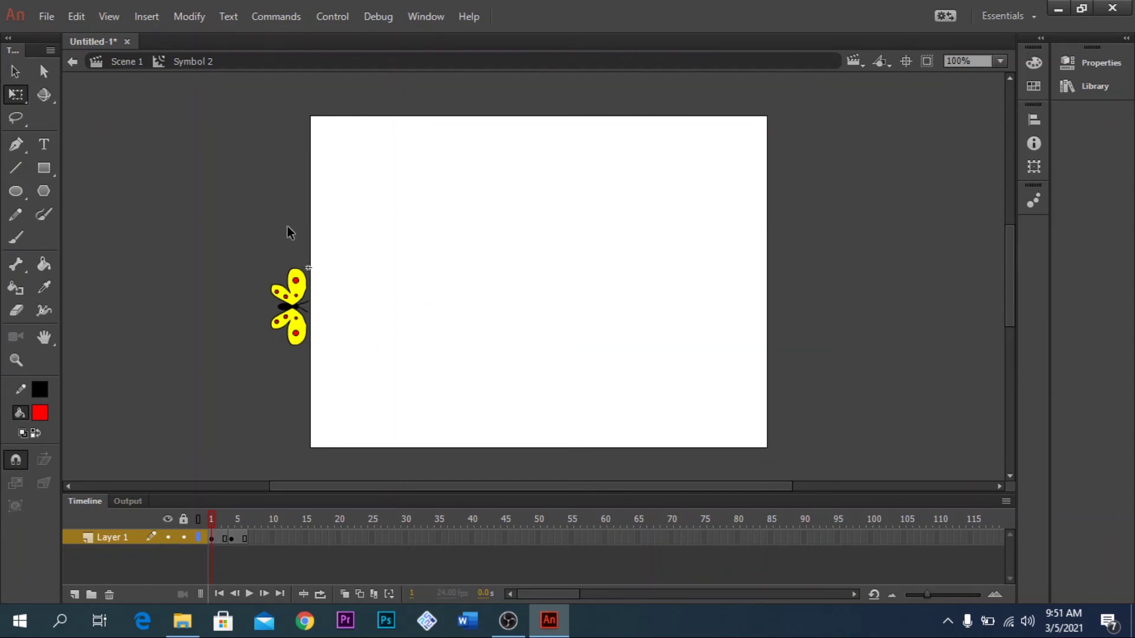
# Back in Scene 1, add a classic motion guide layer above Layer 1.
pyautogui.click(127, 62)
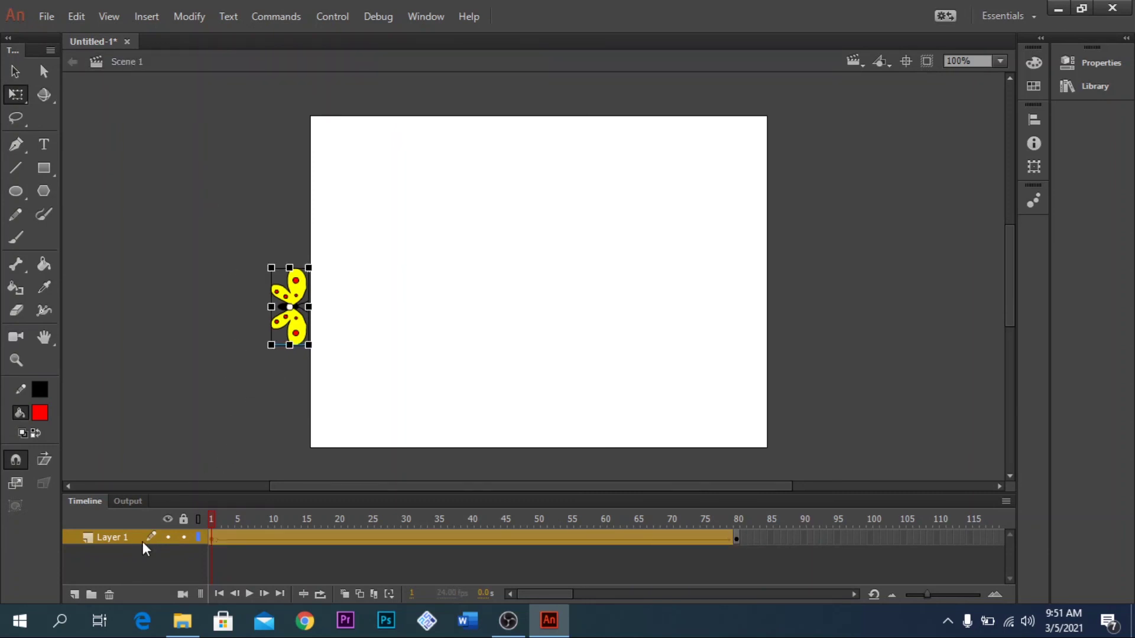
pyautogui.rightClick(123, 535)
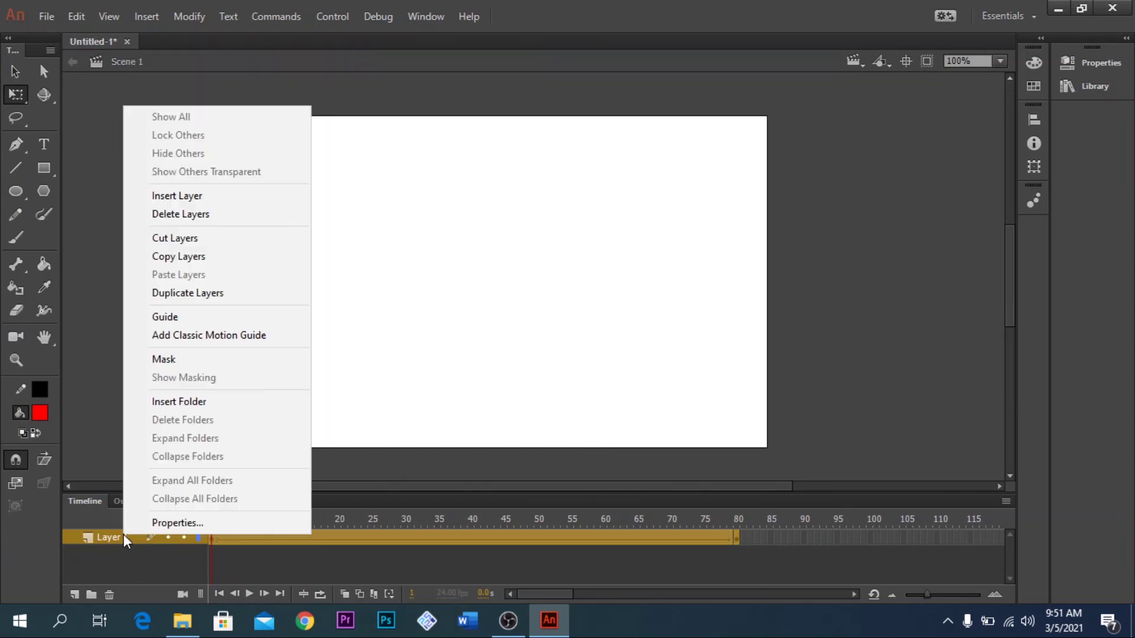
pyautogui.click(193, 336)
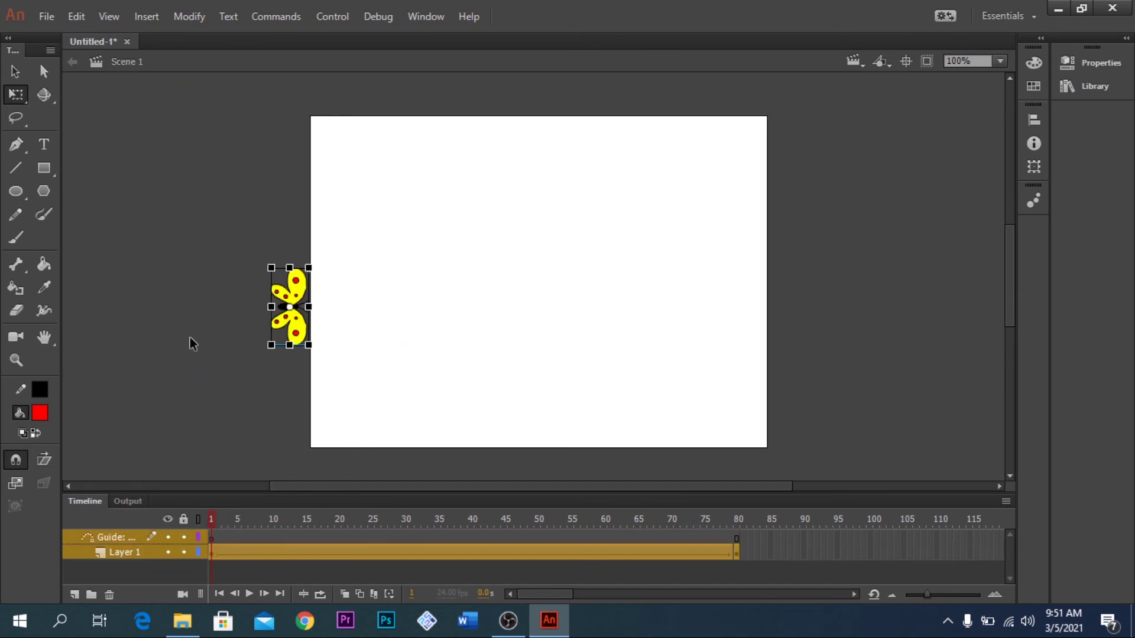
pyautogui.click(211, 539)
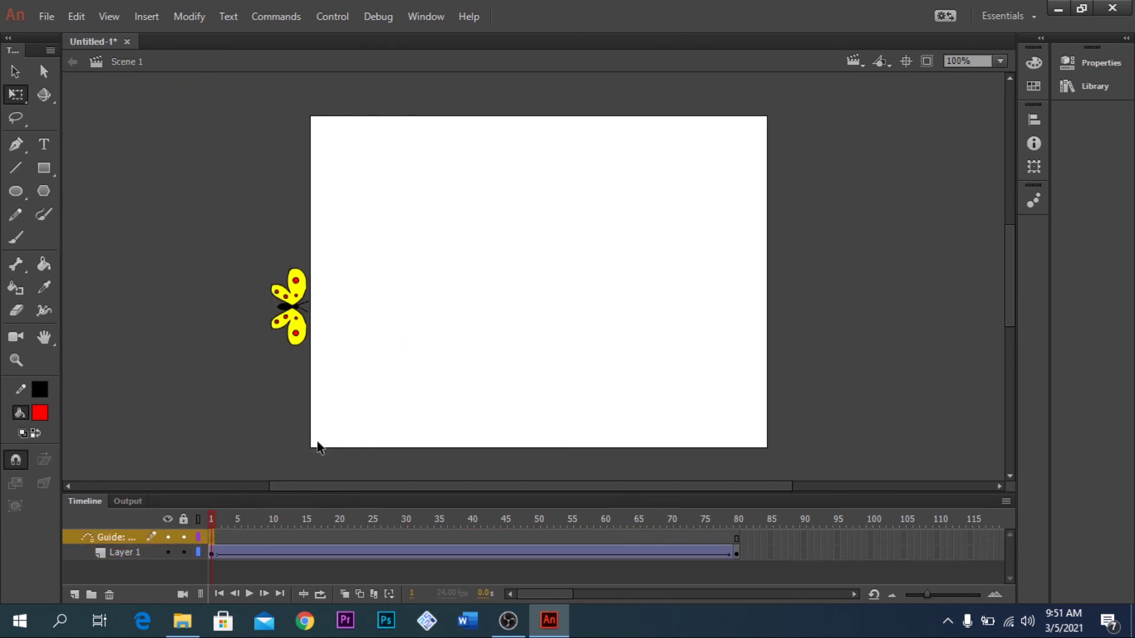
# Draw a looping pencil path from the butterfly to past the stage's right edge.
pyautogui.click(16, 214)
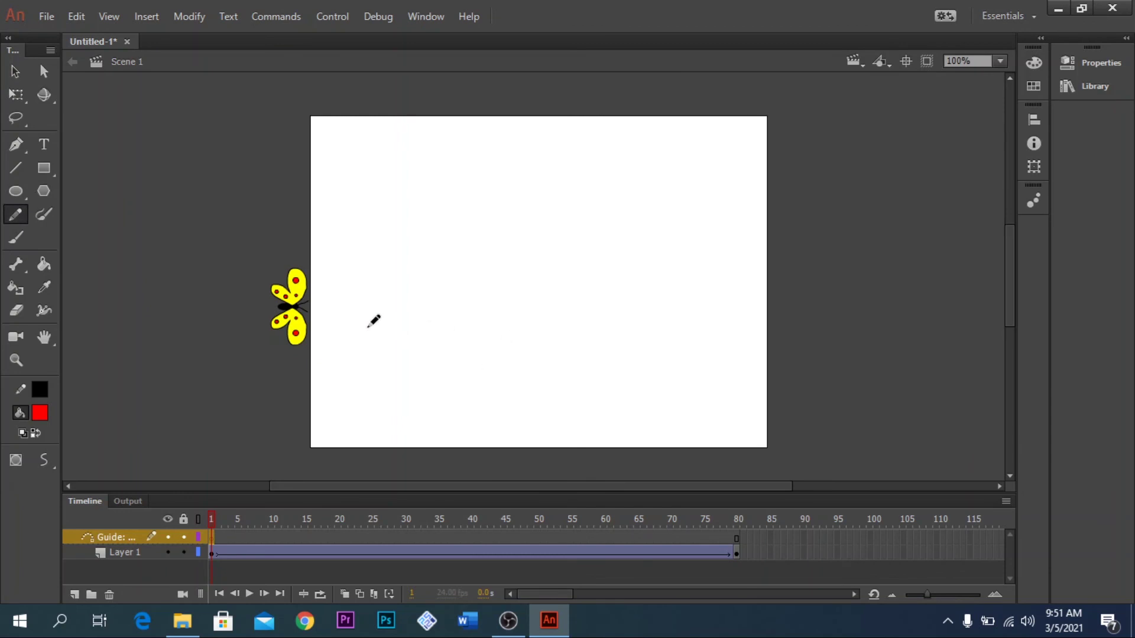
pyautogui.moveTo(330, 318); pyautogui.dragTo(478, 315)
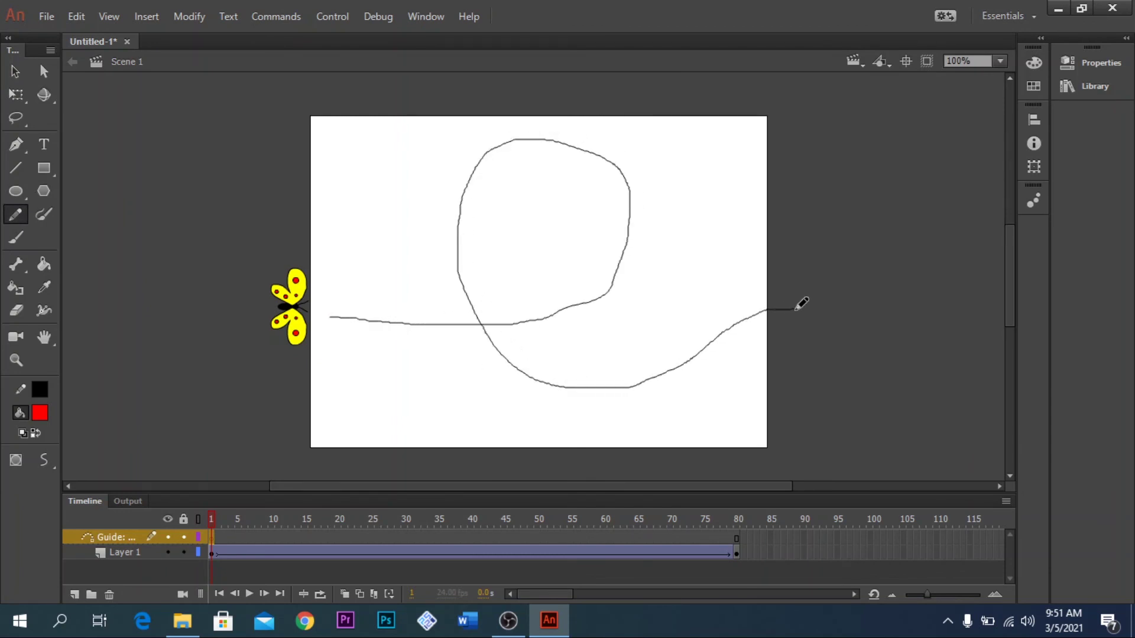
pyautogui.moveTo(479, 314); pyautogui.dragTo(795, 308)
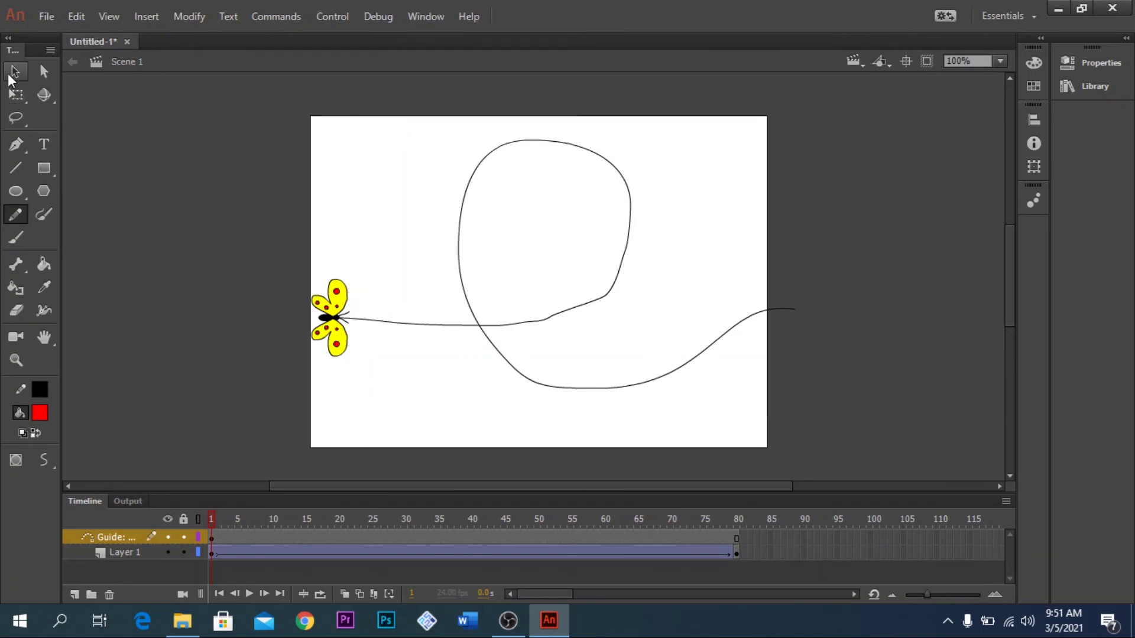
# At frame 80 on Layer 1, snap the butterfly onto the path's right end and scrub back to check.
pyautogui.click(16, 71)
pyautogui.click(214, 554)
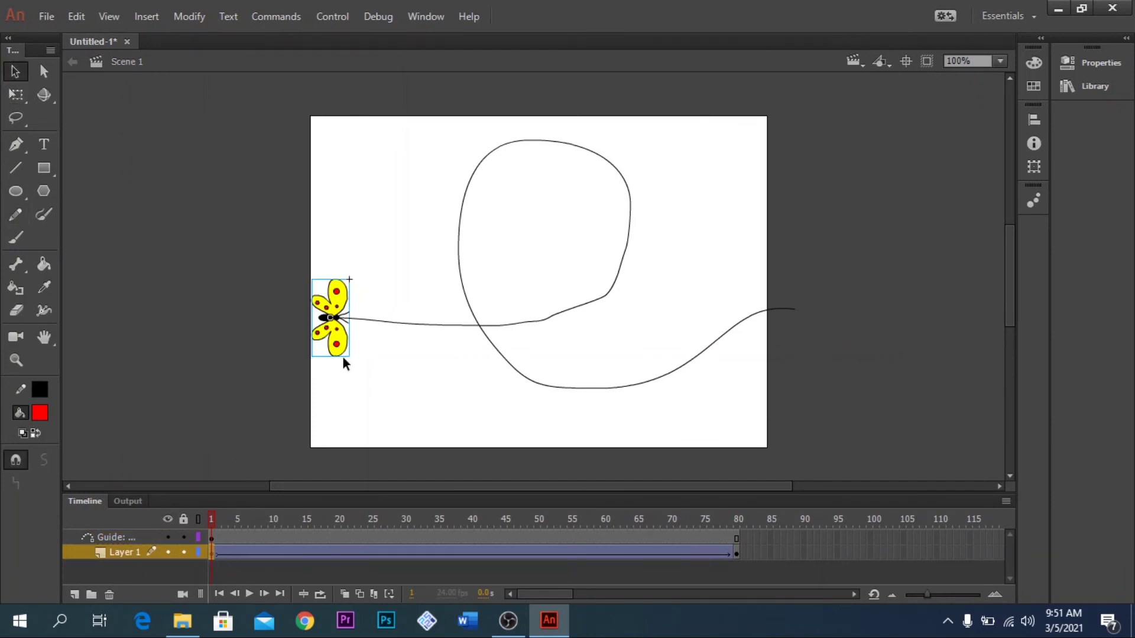
pyautogui.click(736, 555)
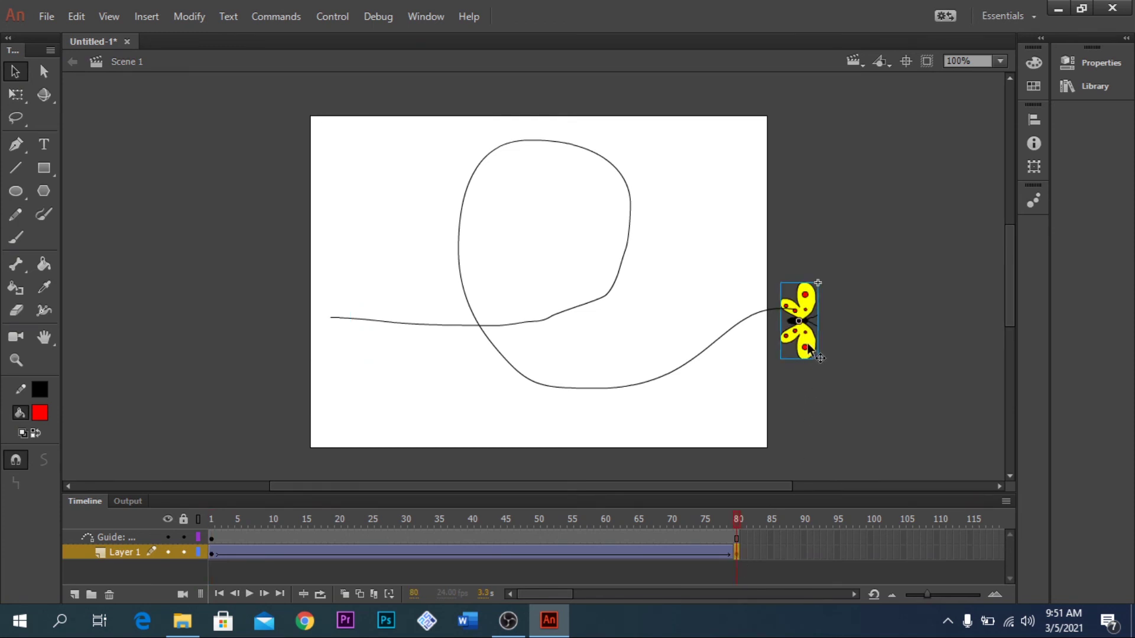
pyautogui.moveTo(809, 349); pyautogui.dragTo(805, 336)
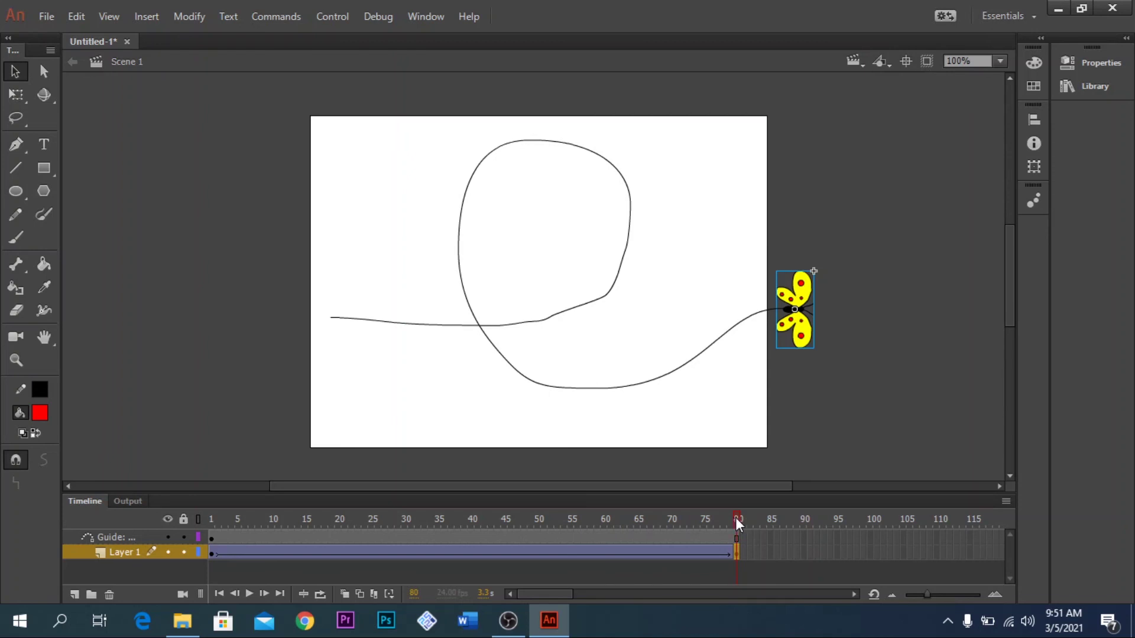
pyautogui.moveTo(738, 520)
pyautogui.mouseDown()
pyautogui.moveTo(254, 506)
pyautogui.moveTo(475, 493)
pyautogui.moveTo(197, 495)
pyautogui.mouseUp()
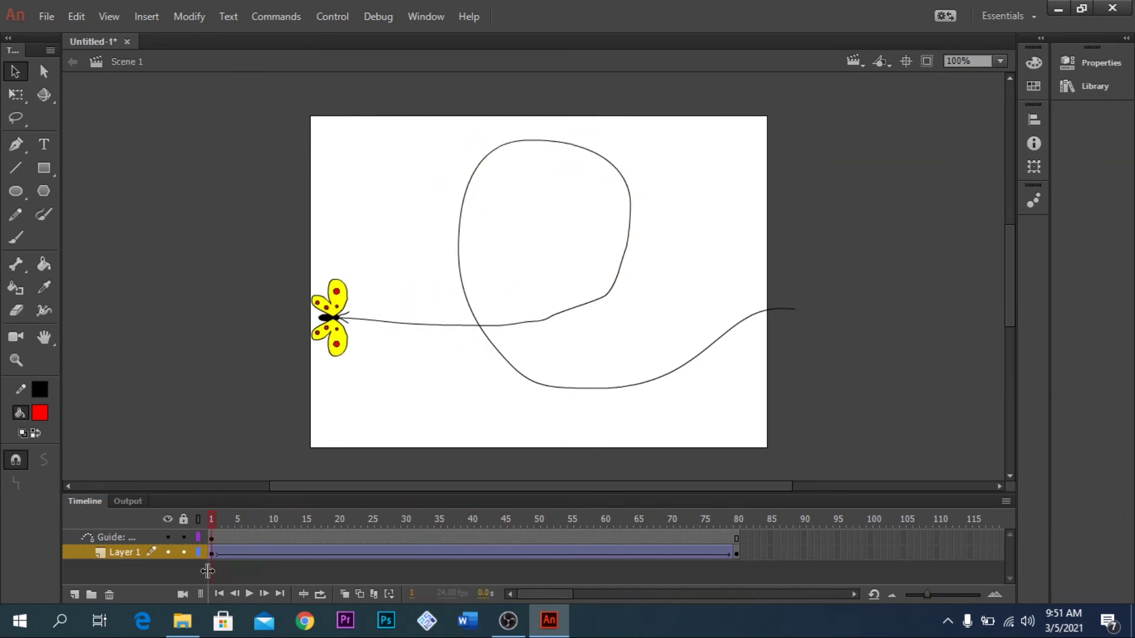
pyautogui.click(211, 553)
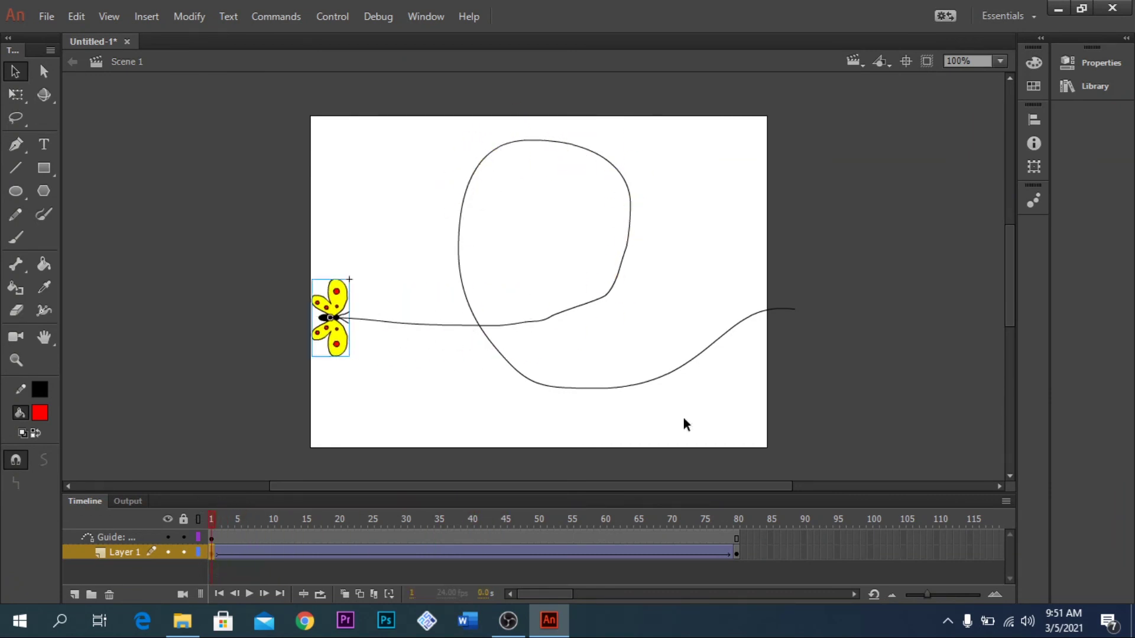
# Enable Orient to path in the tween's Properties and run Test Movie to preview the finished animation.
pyautogui.click(1095, 64)
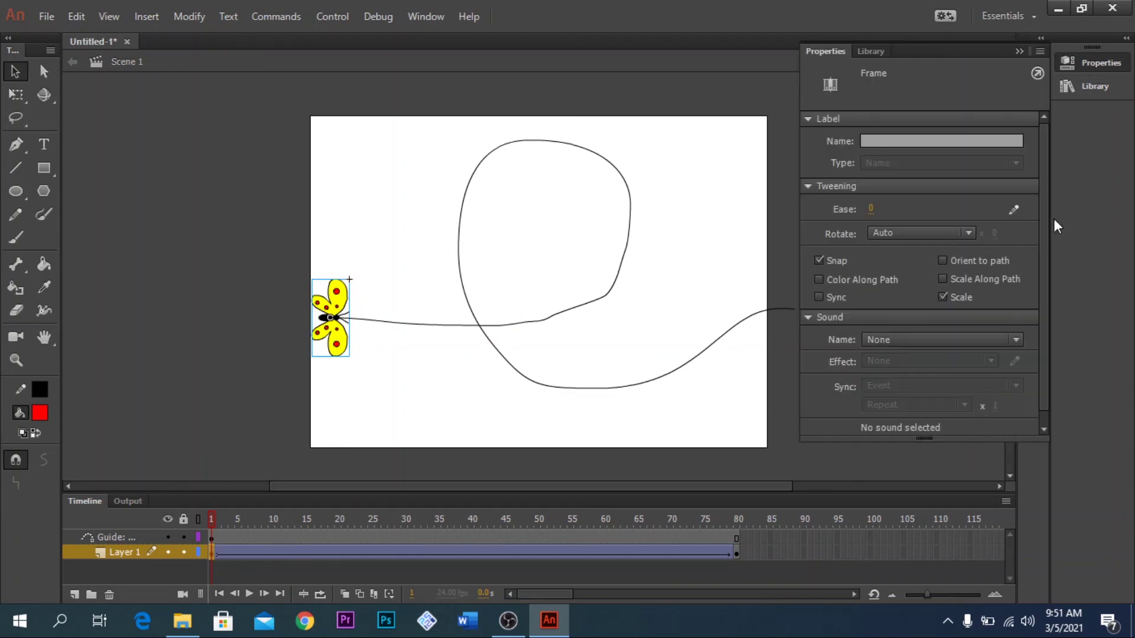
pyautogui.click(943, 262)
pyautogui.click(332, 16)
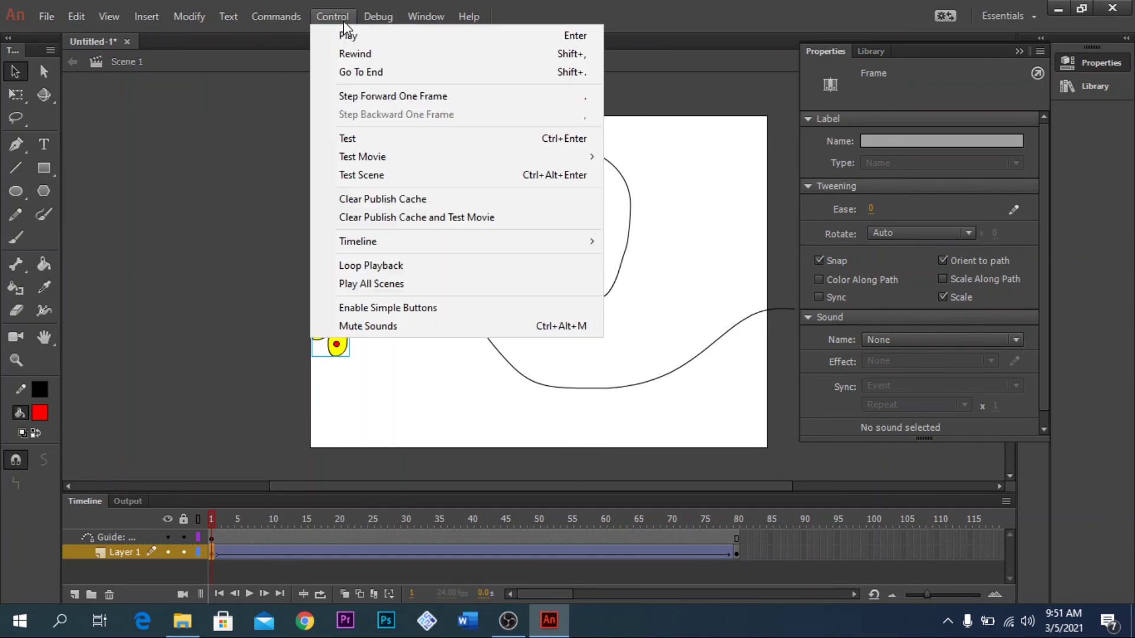
pyautogui.click(356, 143)
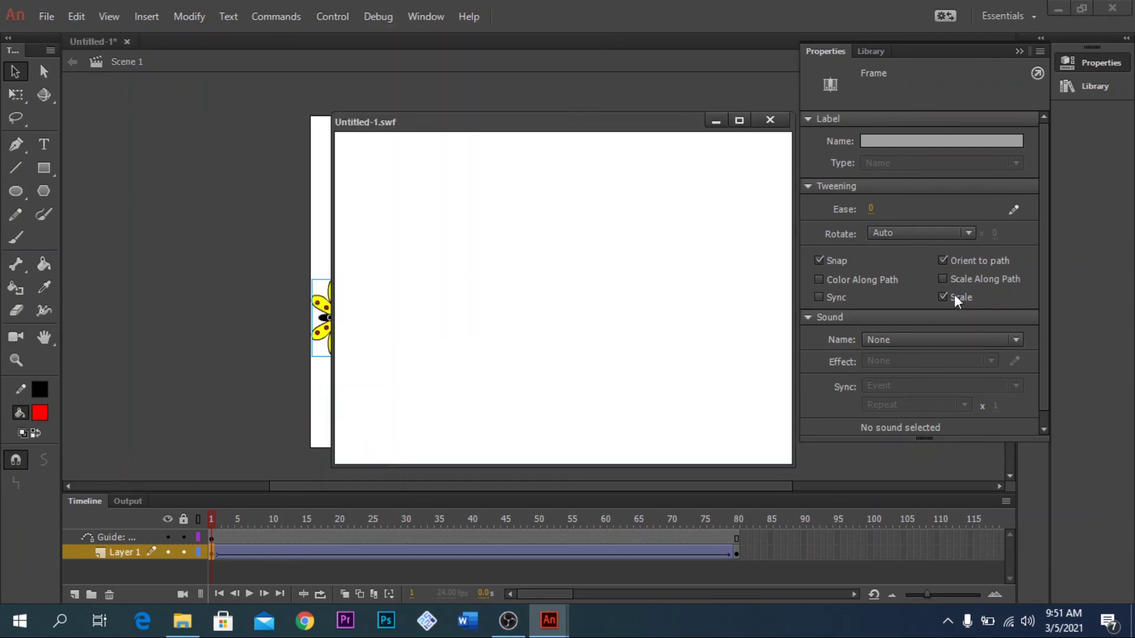